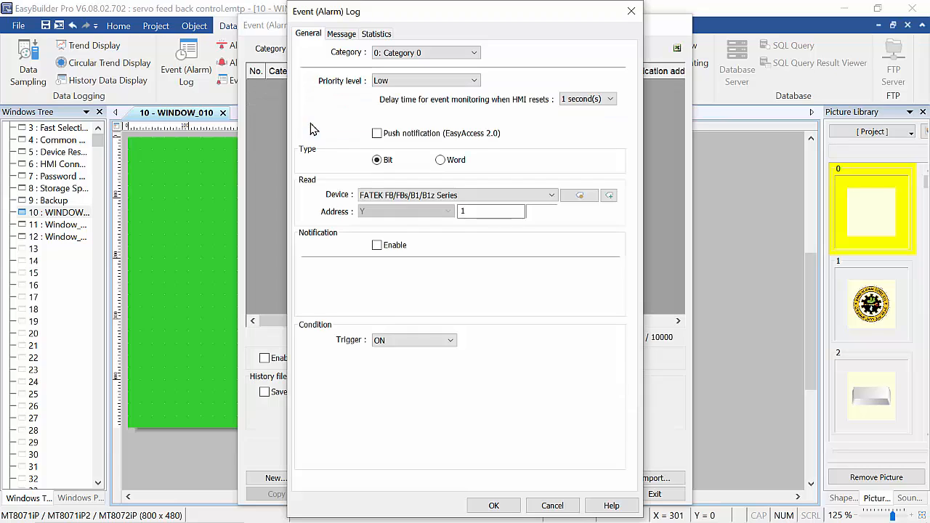
# - Define alarm 1 on address Y0 with the message 'machine front door is open'
pyautogui.click(468, 208)
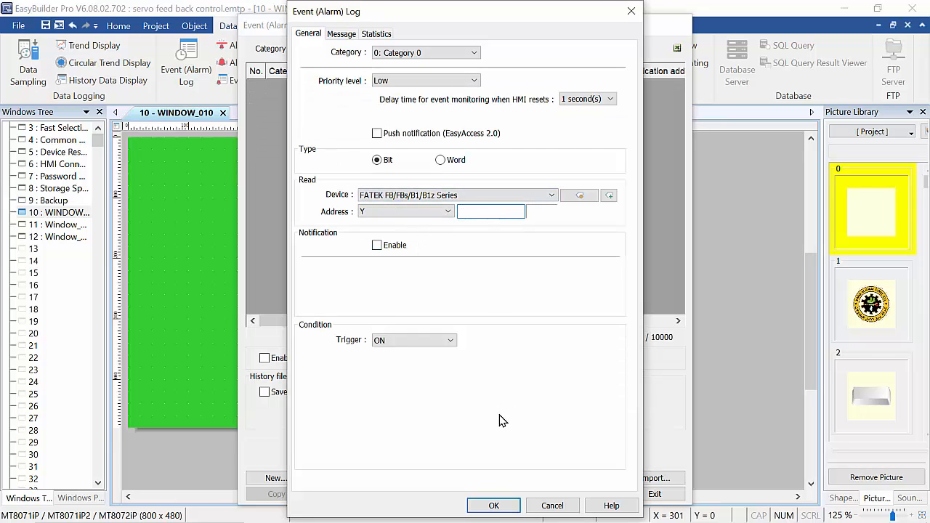
pyautogui.write('0')
pyautogui.click(342, 34)
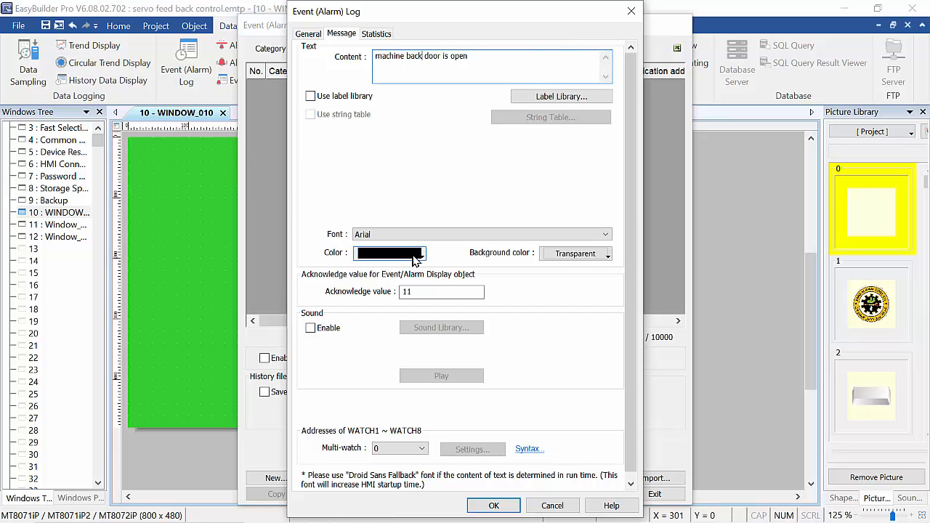
pyautogui.press('BackSpace')
pyautogui.press('BackSpace')
pyautogui.press('BackSpace')
pyautogui.press('BackSpace')
pyautogui.press('BackSpace')
pyautogui.write('front')
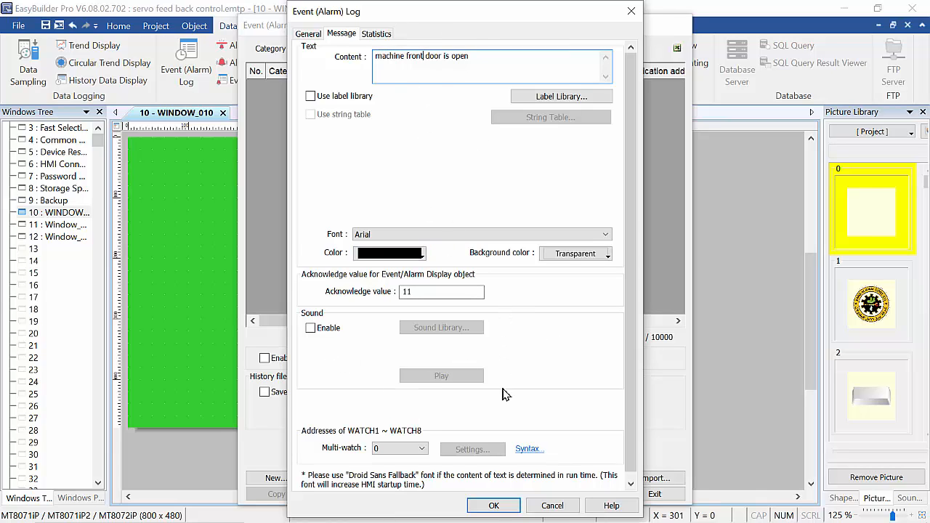
pyautogui.click(497, 506)
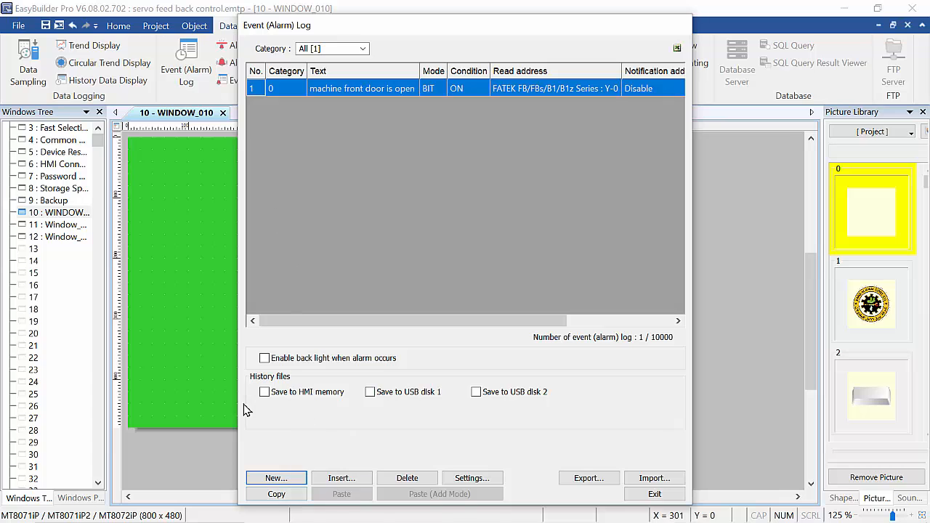
# - Add a new alarm on address Y1 with the message 'machine back door is open'
pyautogui.click(276, 477)
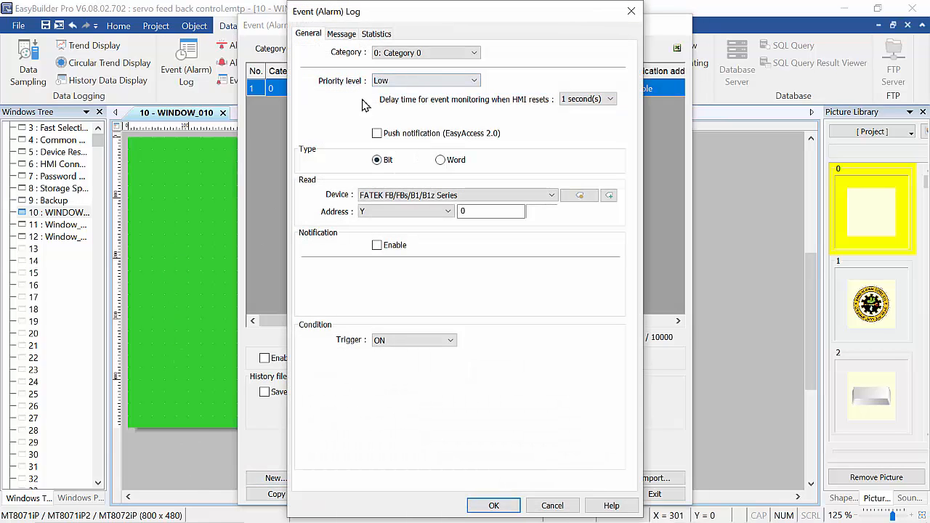
pyautogui.click(468, 211)
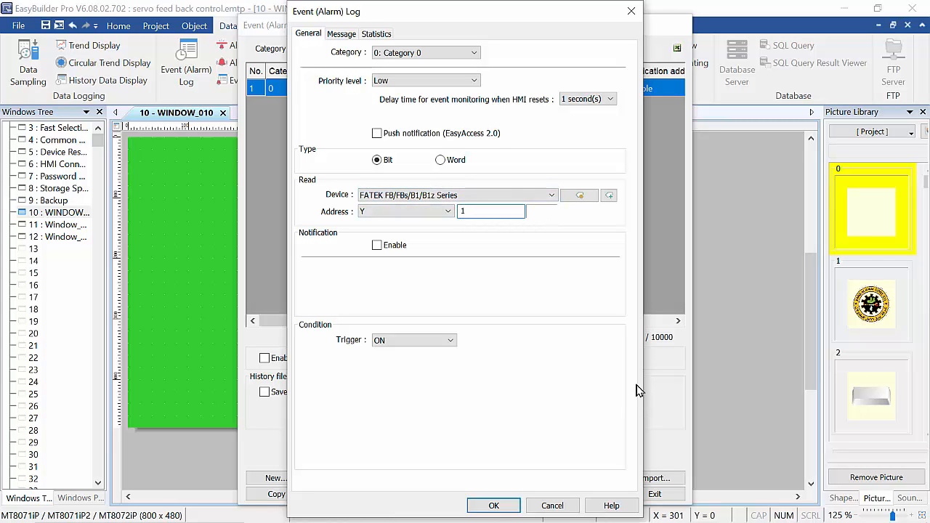
pyautogui.click(345, 35)
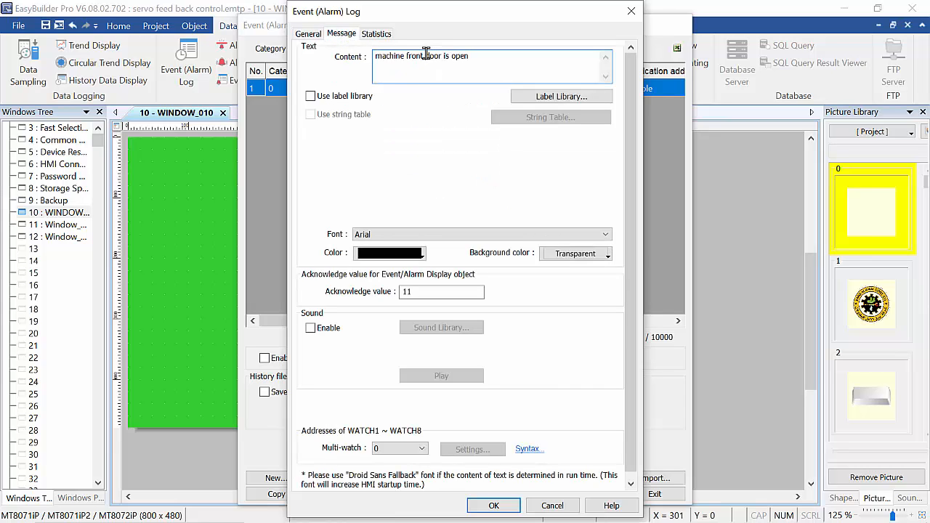
pyautogui.press('BackSpace')
pyautogui.press('BackSpace')
pyautogui.press('BackSpace')
pyautogui.press('BackSpace')
pyautogui.press('BackSpace')
pyautogui.press('BackSpace')
pyautogui.write('back')
pyautogui.click(495, 509)
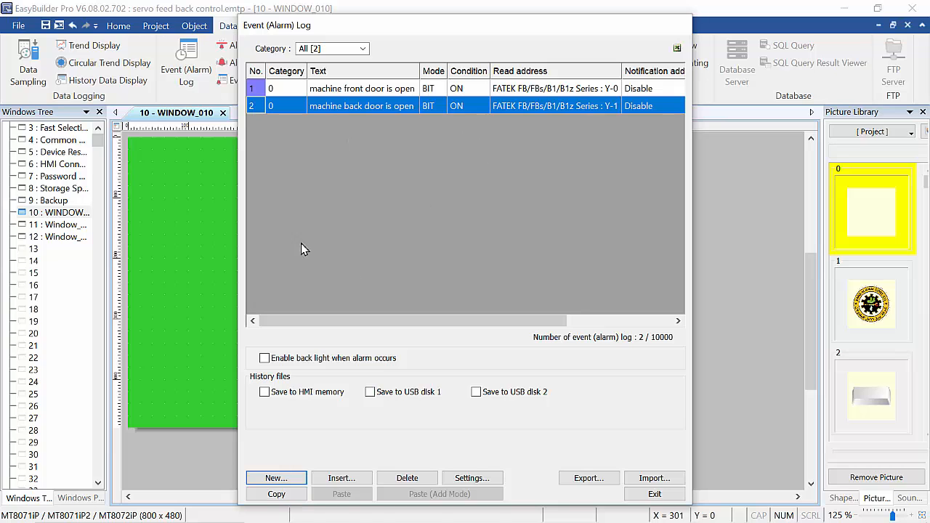
# - Close the event log and create an alarm bar at Speed 5 with the trigger date unchecked
pyautogui.click(651, 495)
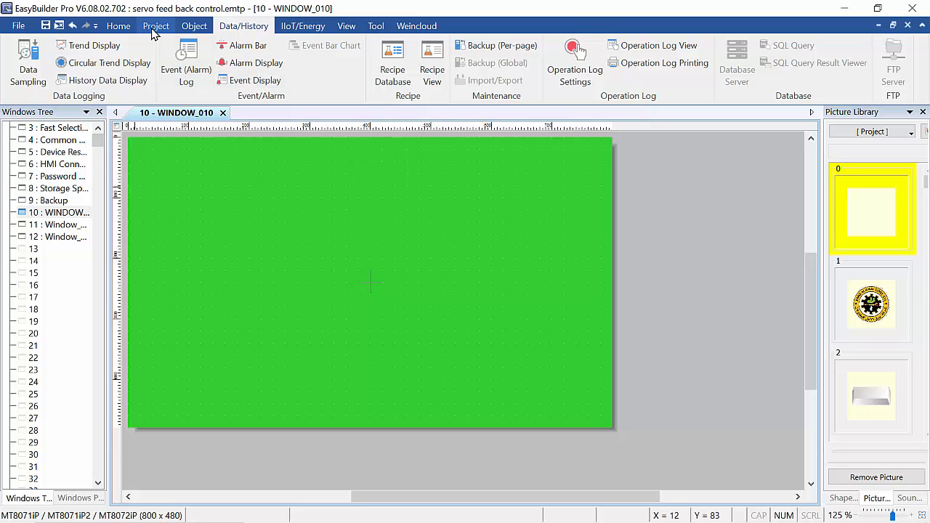
pyautogui.click(236, 45)
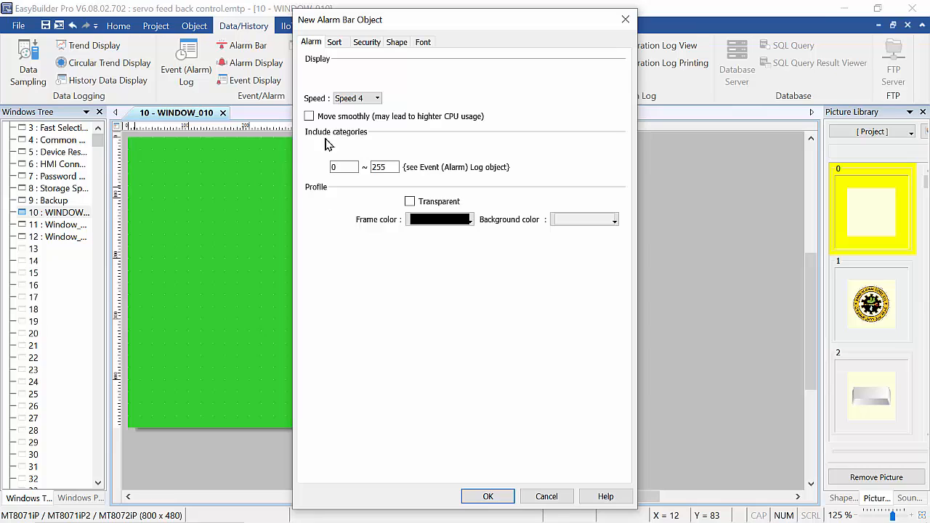
pyautogui.click(375, 102)
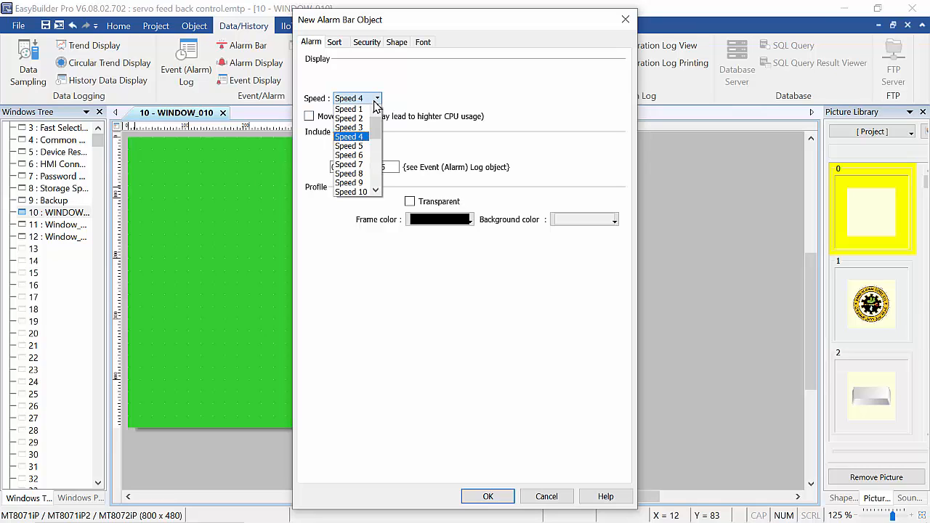
pyautogui.click(359, 142)
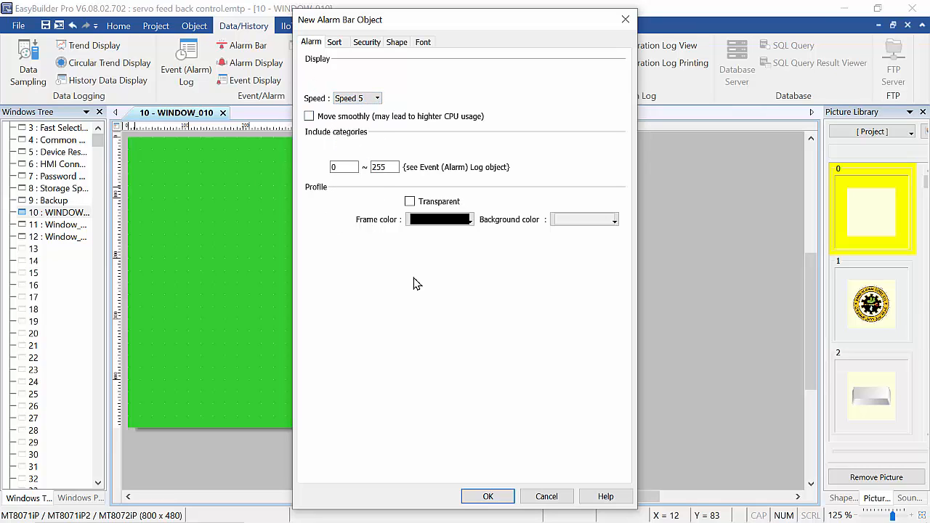
pyautogui.click(336, 44)
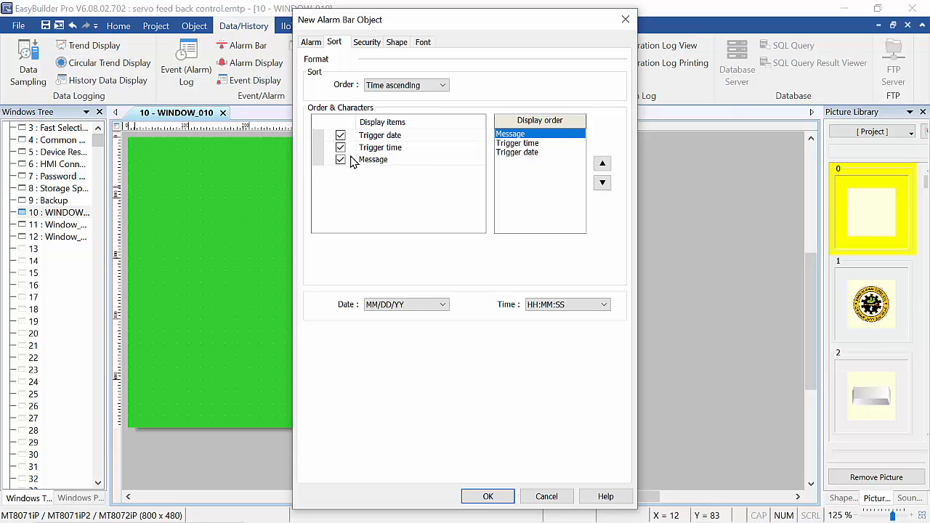
pyautogui.click(340, 135)
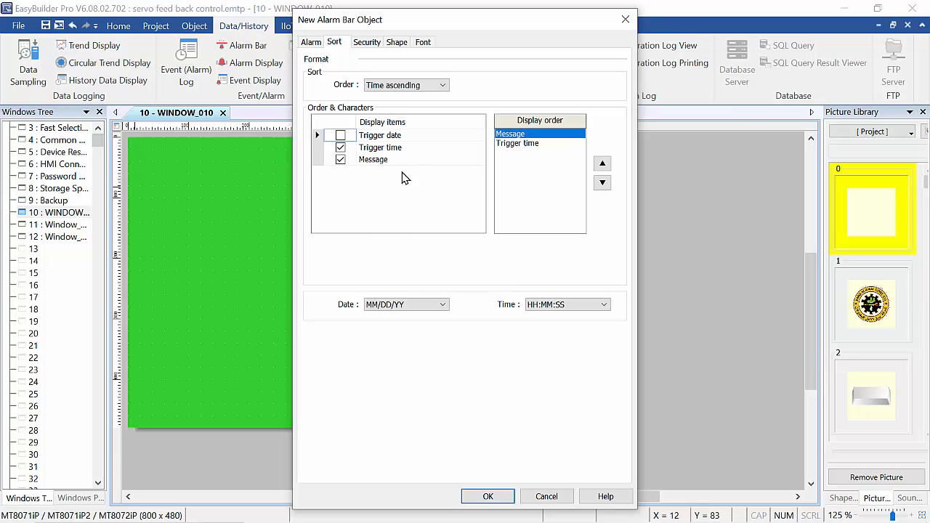
pyautogui.click(485, 497)
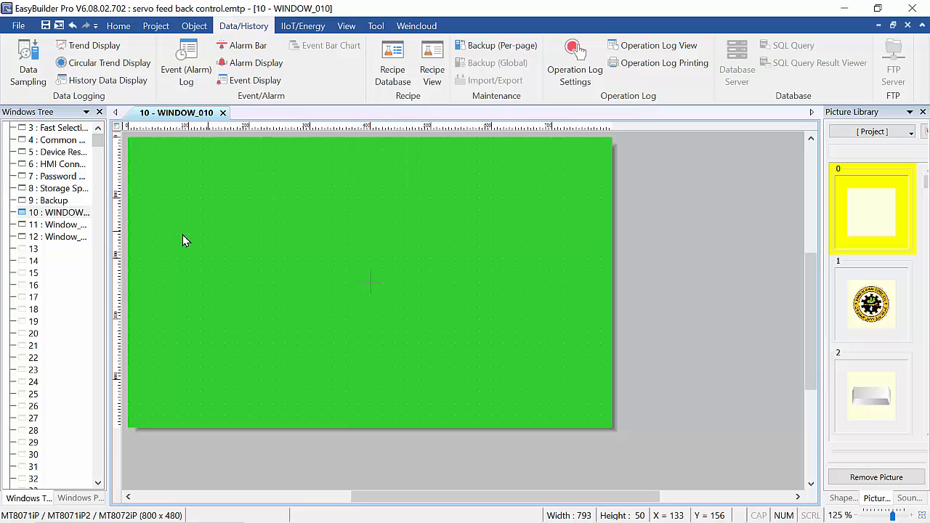
# - Place alarm bar AB_0 at WINDOW_010's bottom edge and stretch it to the left edge, X 0
pyautogui.click(137, 391)
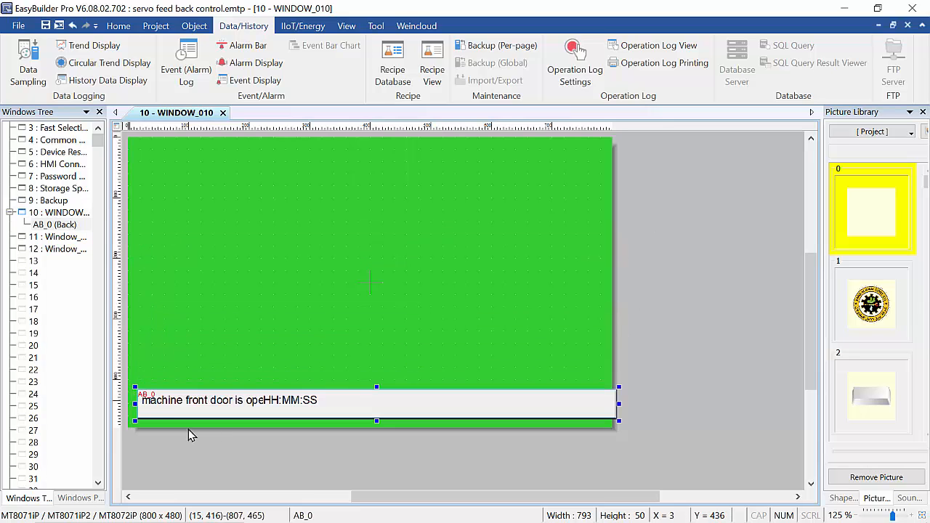
pyautogui.press('Left')
pyautogui.press('Left')
pyautogui.press('Left')
pyautogui.press('Left')
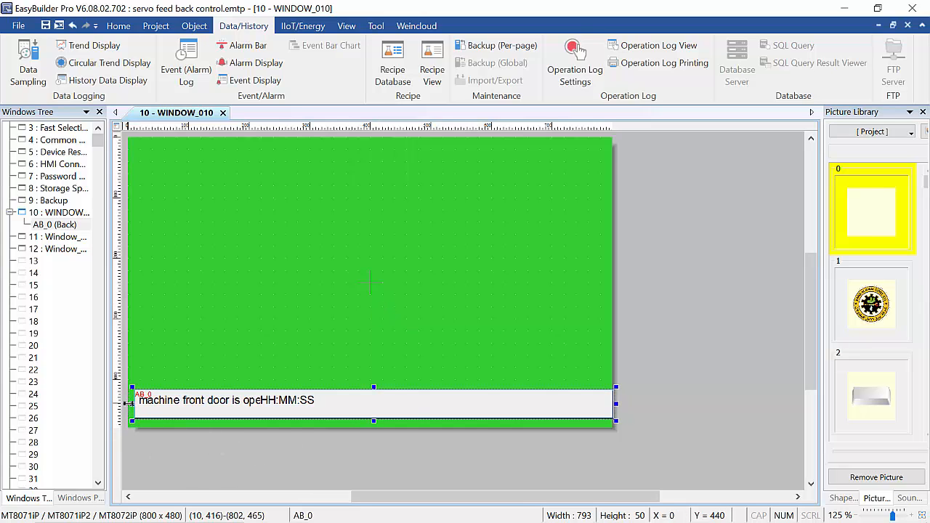
pyautogui.moveTo(128, 403); pyautogui.dragTo(122, 403)
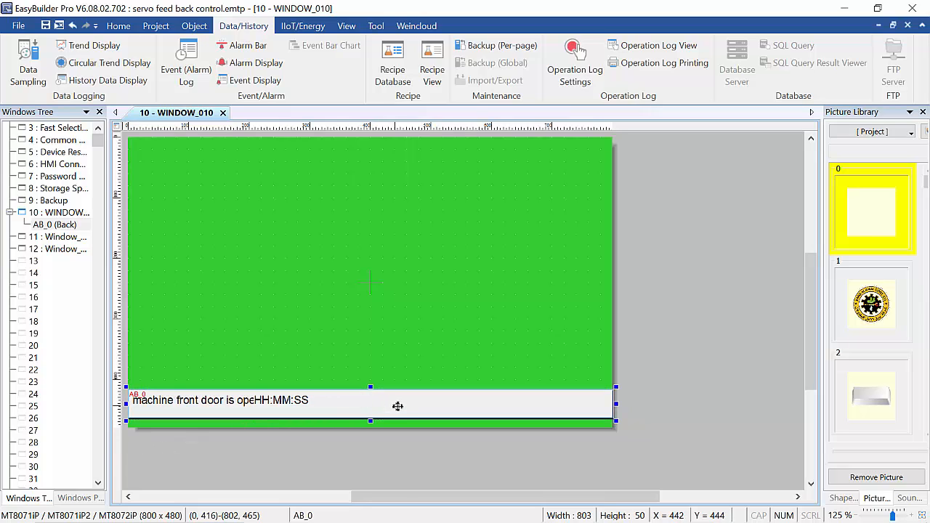
pyautogui.press('Down')
pyautogui.press('Down')
pyautogui.press('Down')
pyautogui.press('Down')
pyautogui.press('Down')
pyautogui.press('Down')
pyautogui.press('Down')
pyautogui.press('Down')
pyautogui.press('Down')
pyautogui.press('Down')
pyautogui.press('Down')
pyautogui.press('Down')
pyautogui.press('Down')
pyautogui.press('Down')
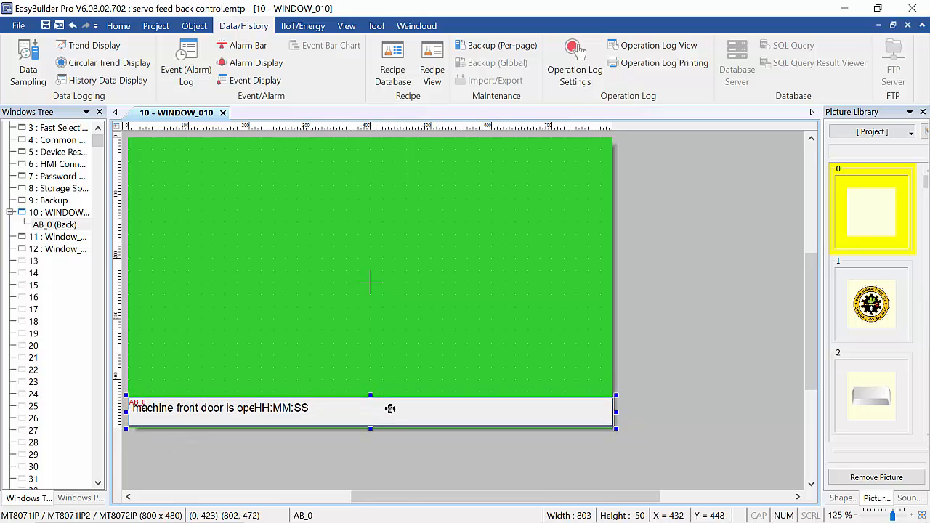
pyautogui.click(318, 247)
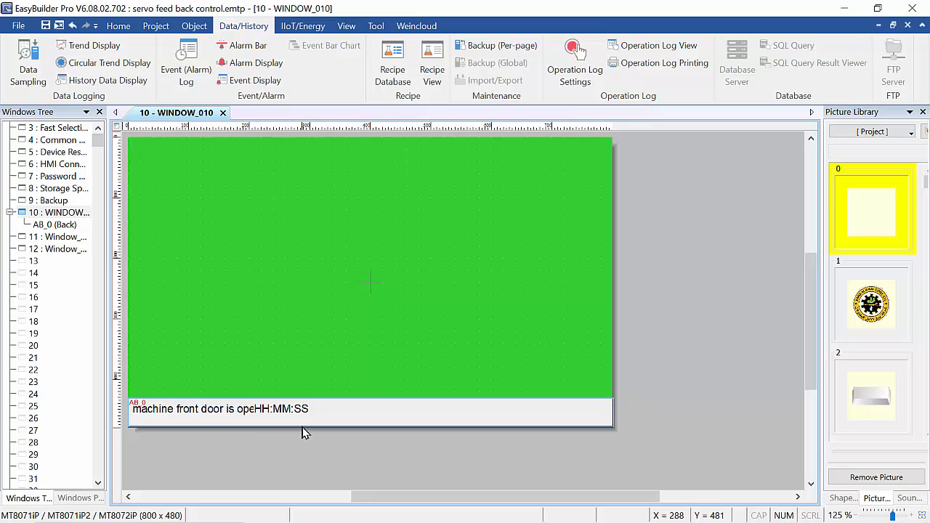
# - In WinProLadder, build rung N000 with an M0 contact driving a Y0 coil
pyautogui.moveTo(499, 516)
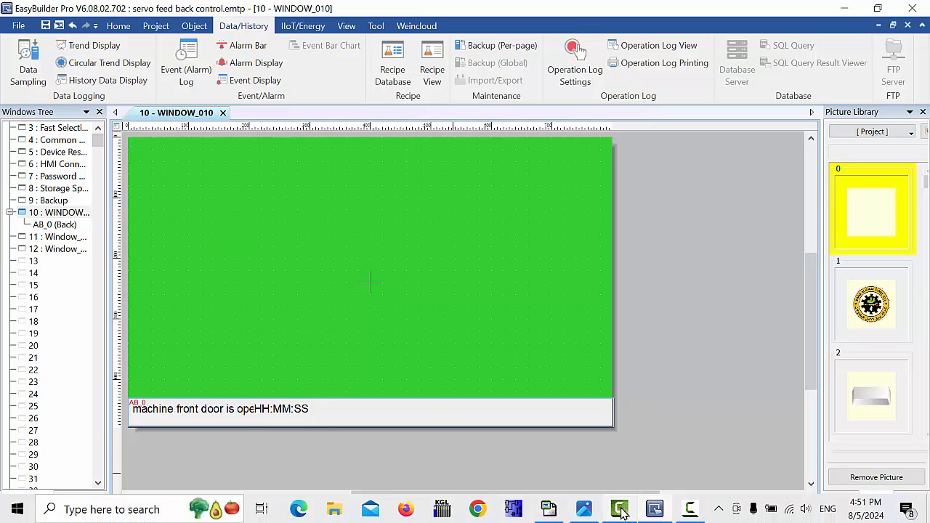
pyautogui.click(548, 512)
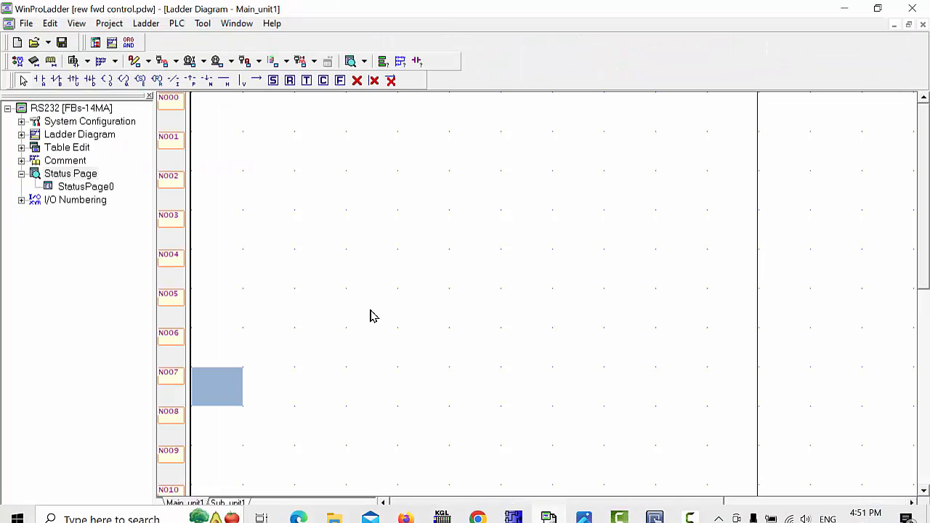
pyautogui.click(226, 115)
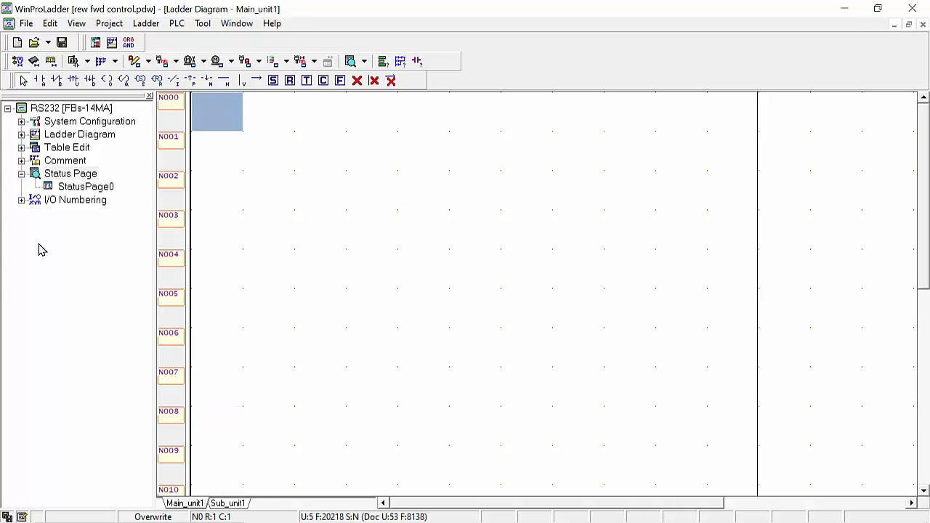
pyautogui.click(40, 79)
pyautogui.click(222, 119)
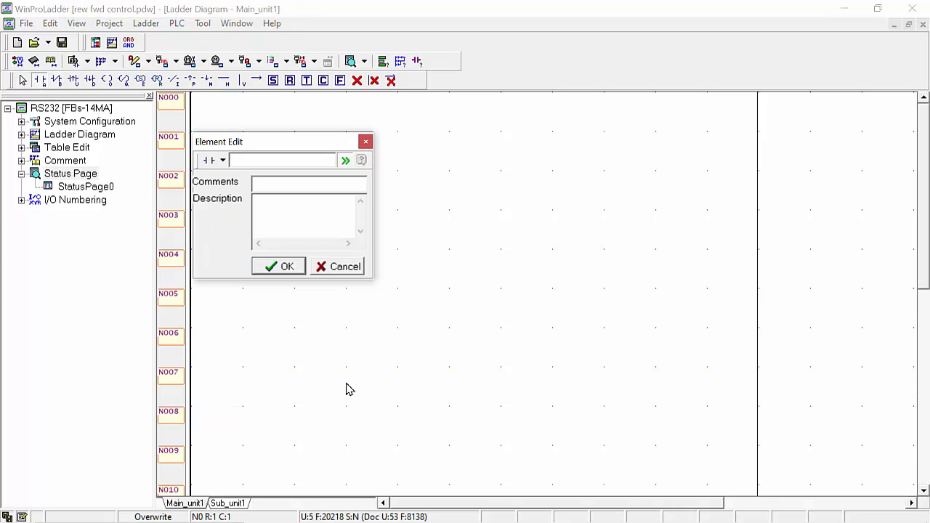
pyautogui.write('0')
pyautogui.press('Return')
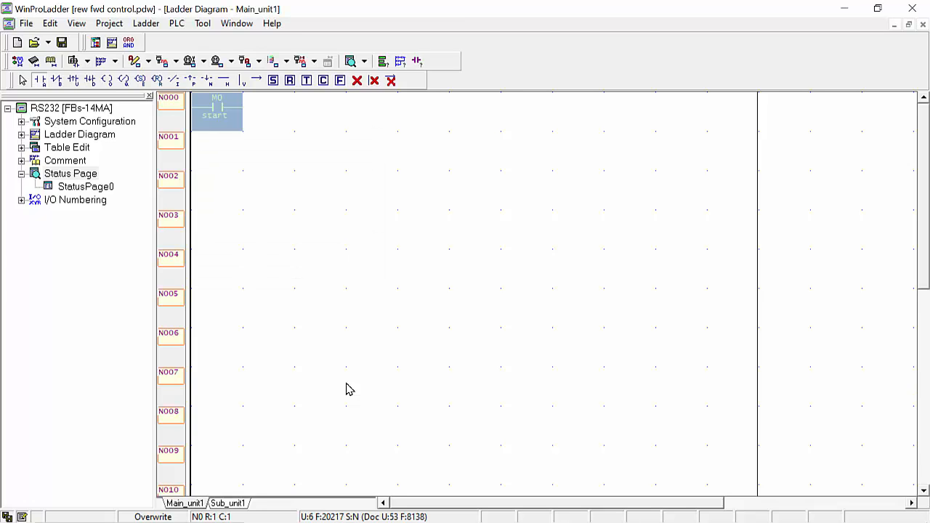
pyautogui.click(107, 81)
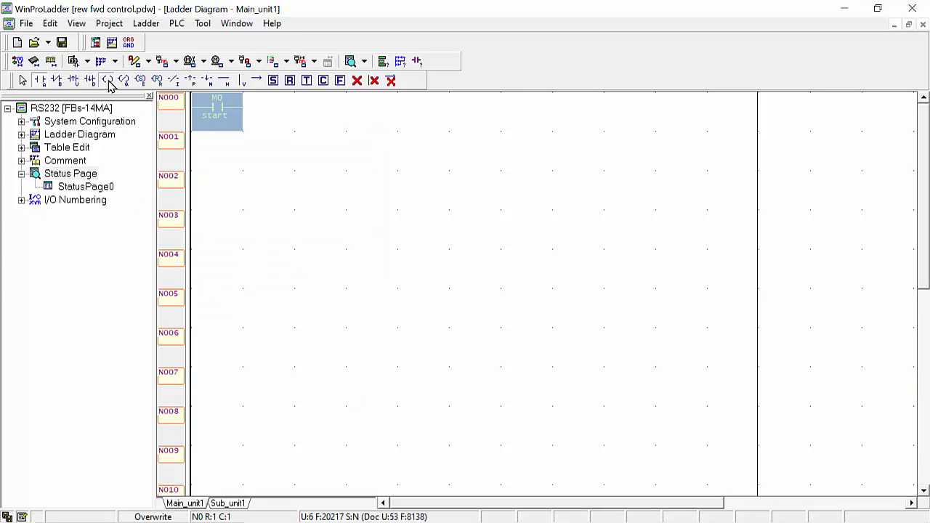
pyautogui.click(263, 120)
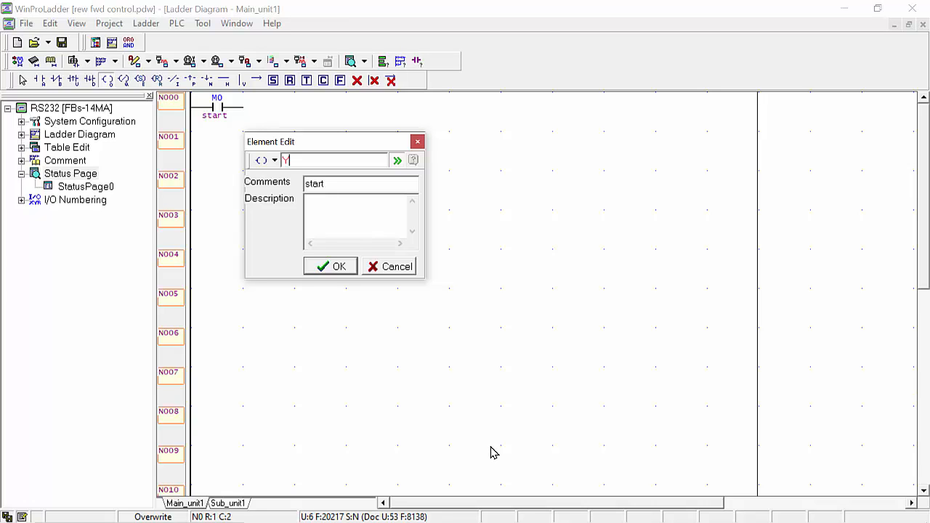
pyautogui.write('Y0')
pyautogui.press('Return')
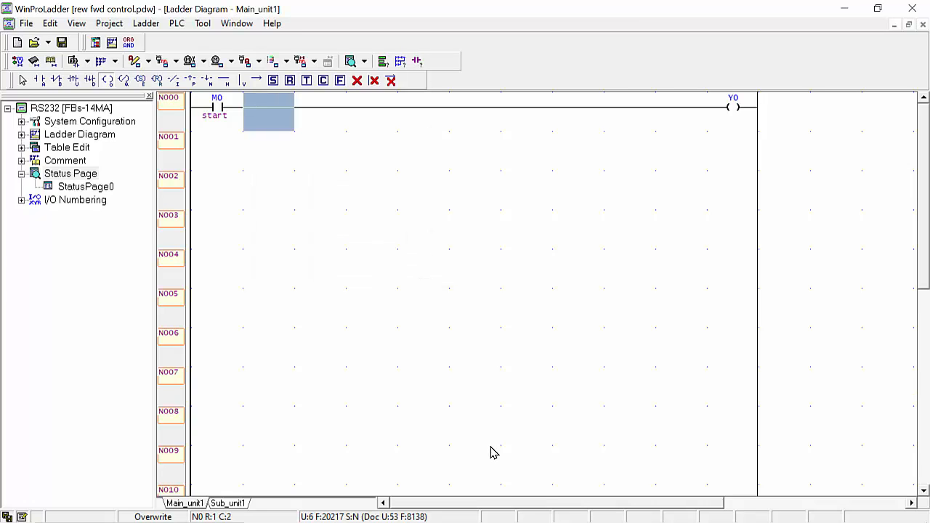
pyautogui.click(22, 81)
# - Add rung N001 with an M1 contact driving a Y1 coil
pyautogui.click(208, 151)
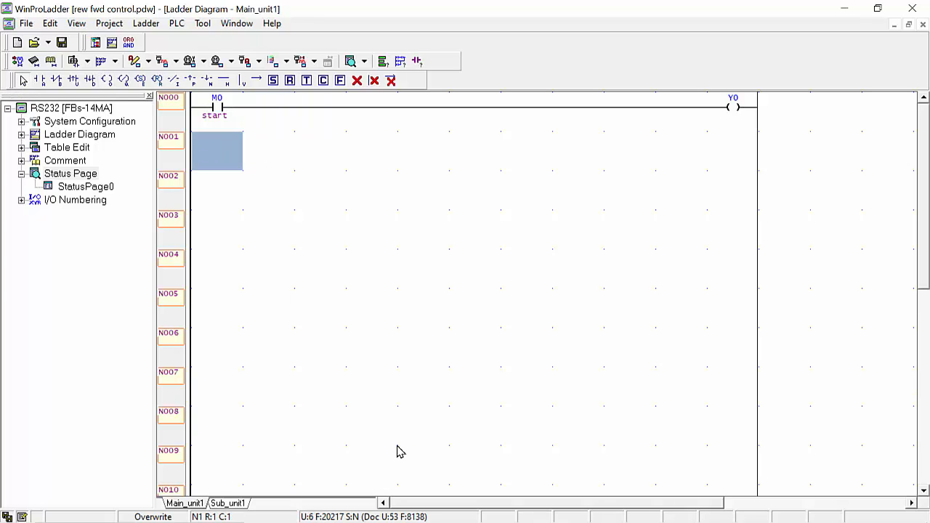
pyautogui.write('M1')
pyautogui.press('Return')
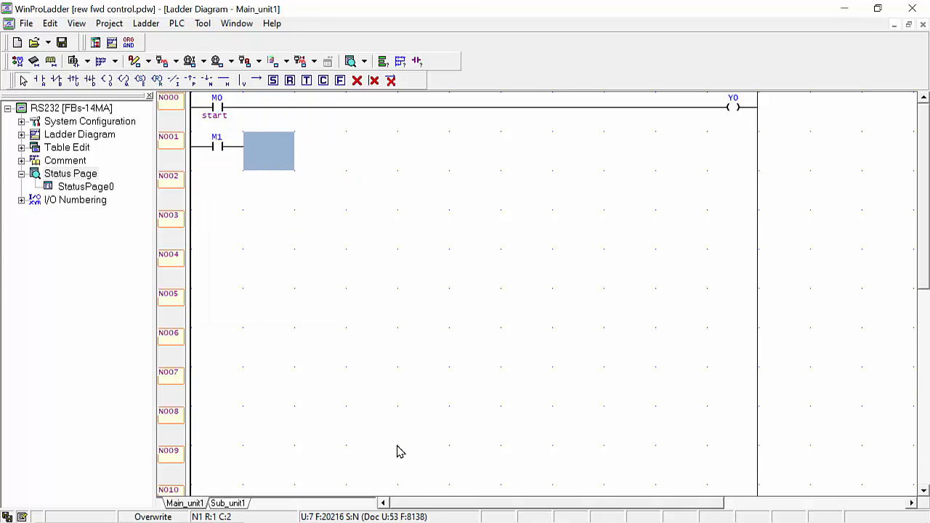
pyautogui.click(107, 80)
pyautogui.click(259, 148)
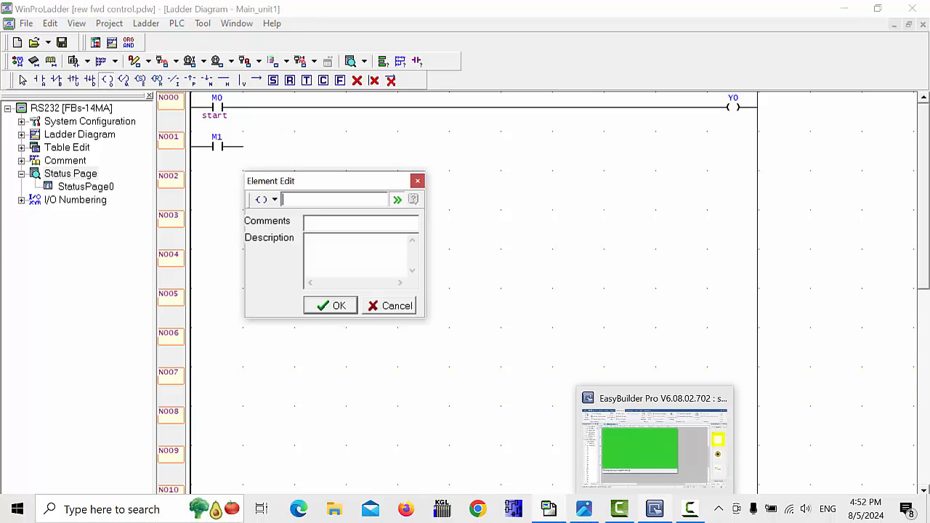
pyautogui.write('Y1')
pyautogui.press('Return')
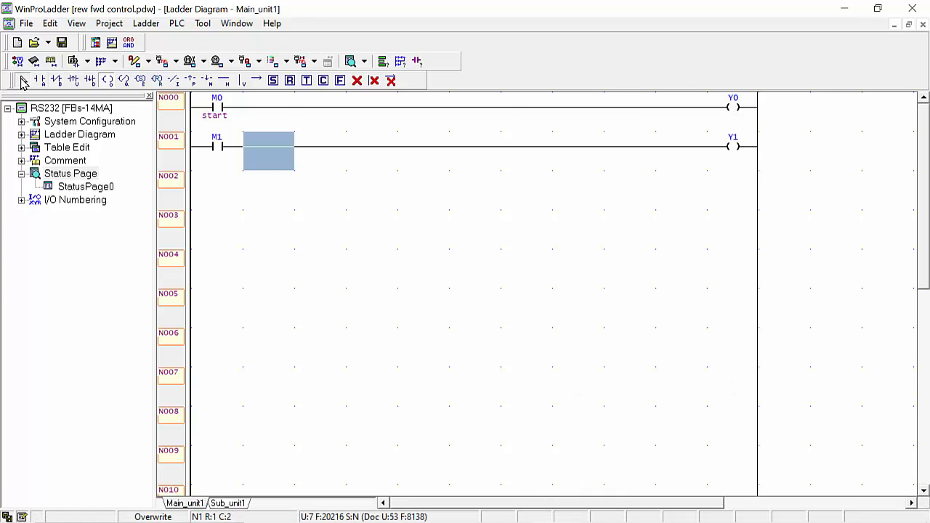
pyautogui.click(24, 81)
# - Start PLC simulation and run the ladder program
pyautogui.click(176, 23)
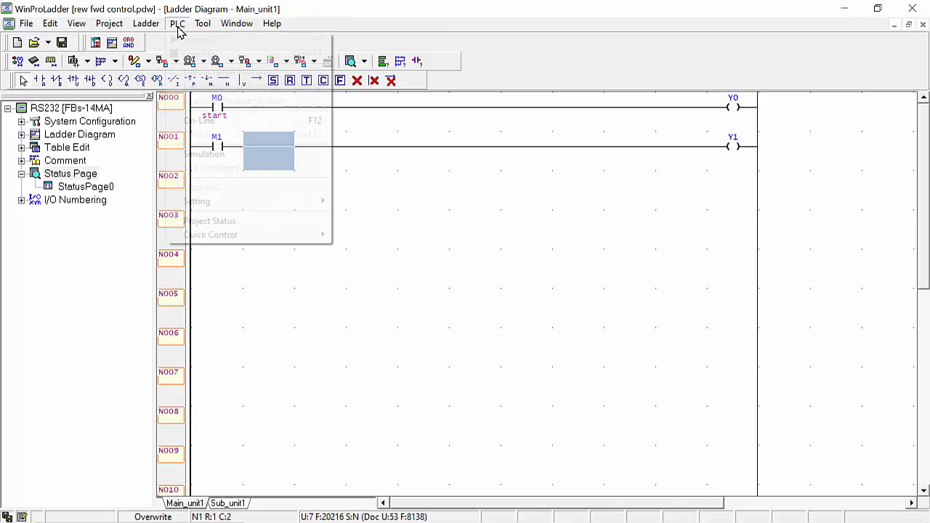
pyautogui.click(198, 155)
pyautogui.click(176, 24)
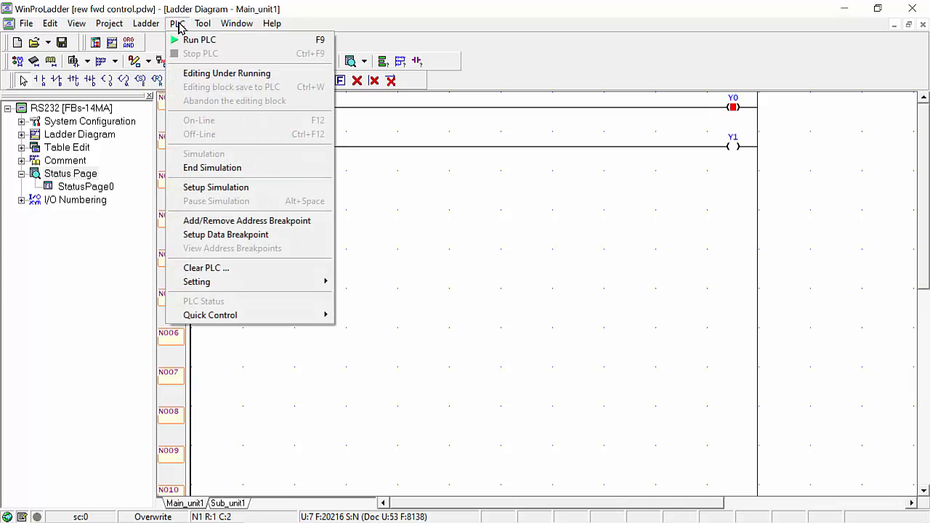
pyautogui.click(186, 37)
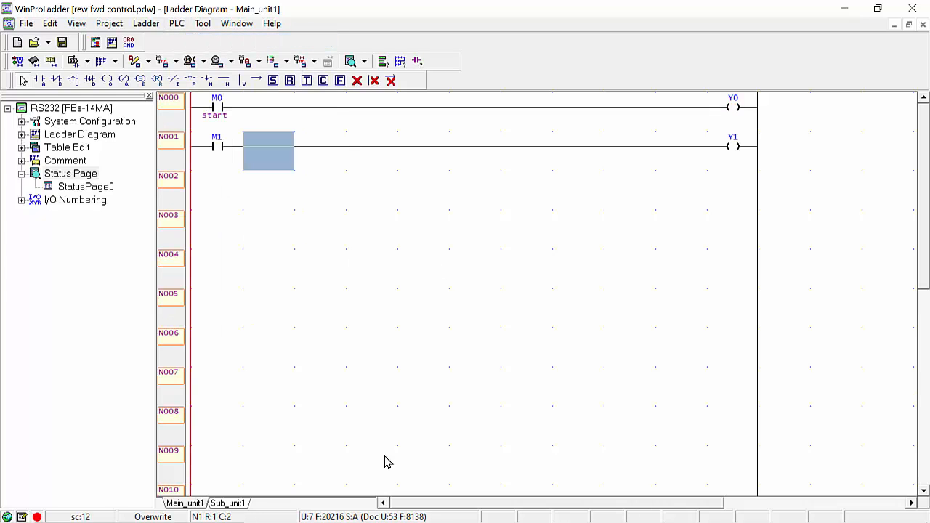
# - Launch EasyBuilder Pro's online simulation and move the HMI window to the lower right
pyautogui.moveTo(422, 522)
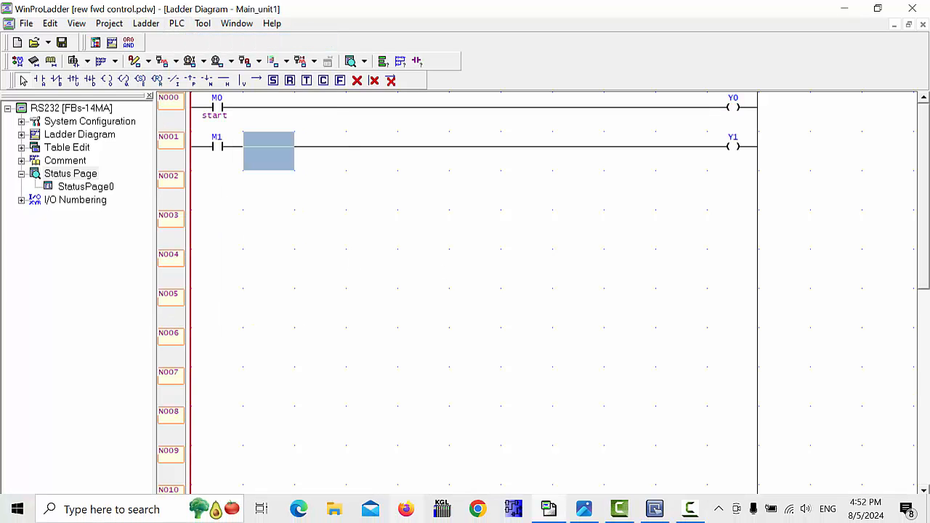
pyautogui.click(654, 509)
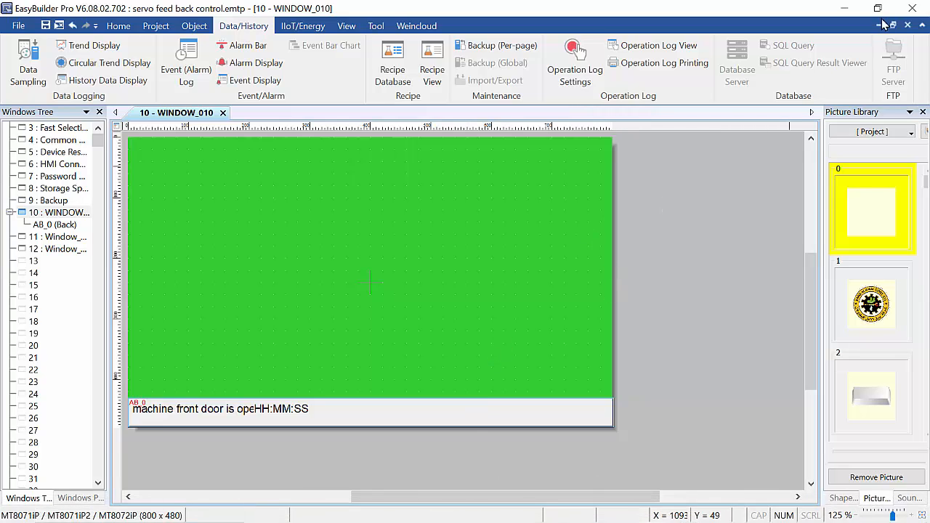
pyautogui.click(155, 27)
pyautogui.click(179, 77)
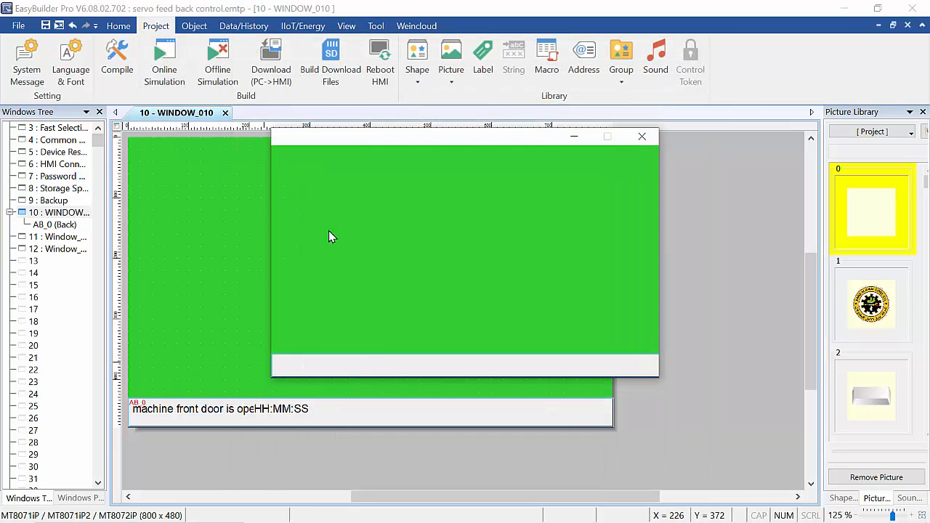
pyautogui.click(845, 8)
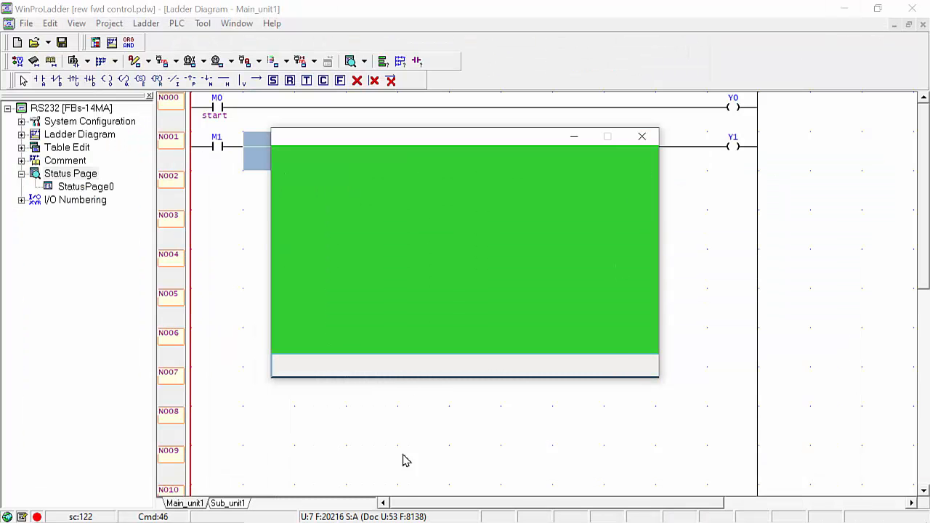
pyautogui.moveTo(437, 140); pyautogui.dragTo(537, 248)
# - Force M0 ON in WinProLadder, check the HMI alarm bar, then close the simulation window
pyautogui.click(211, 113)
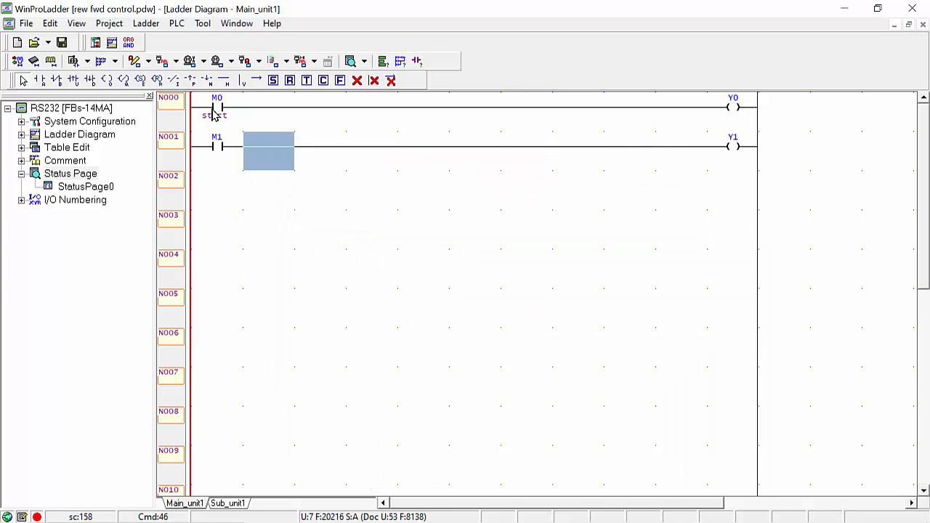
pyautogui.rightClick(213, 106)
pyautogui.click(253, 140)
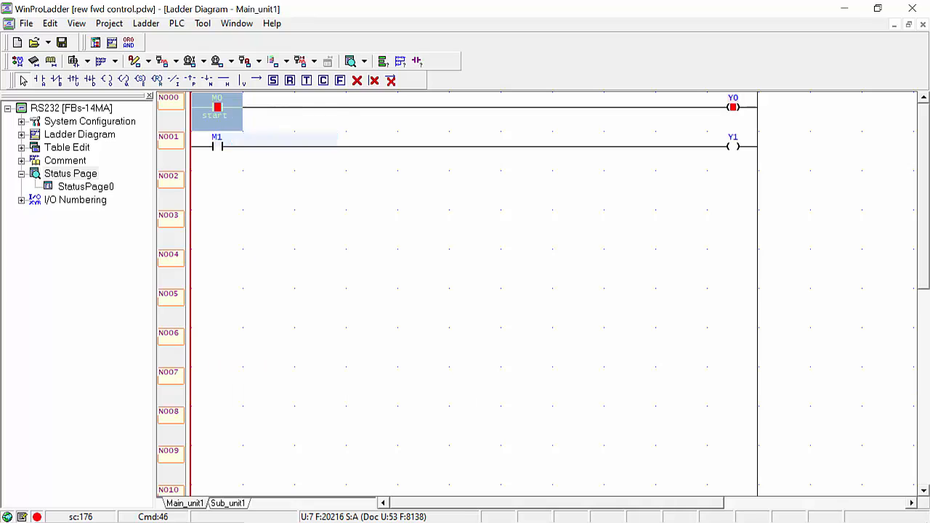
pyautogui.click(691, 509)
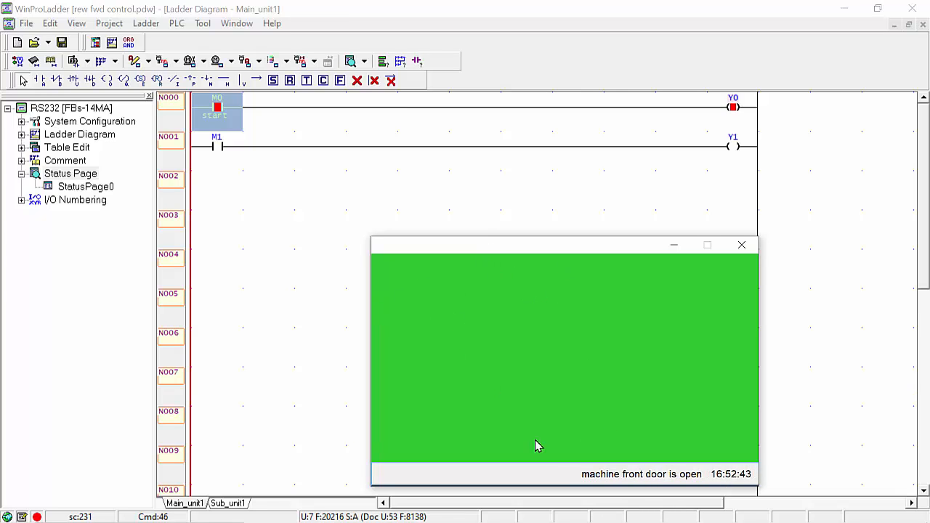
pyautogui.click(740, 246)
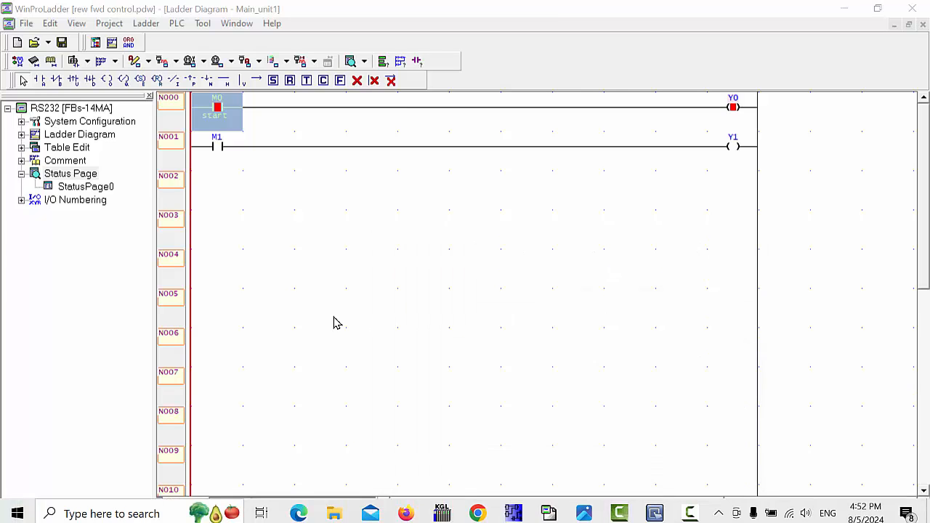
pyautogui.click(322, 243)
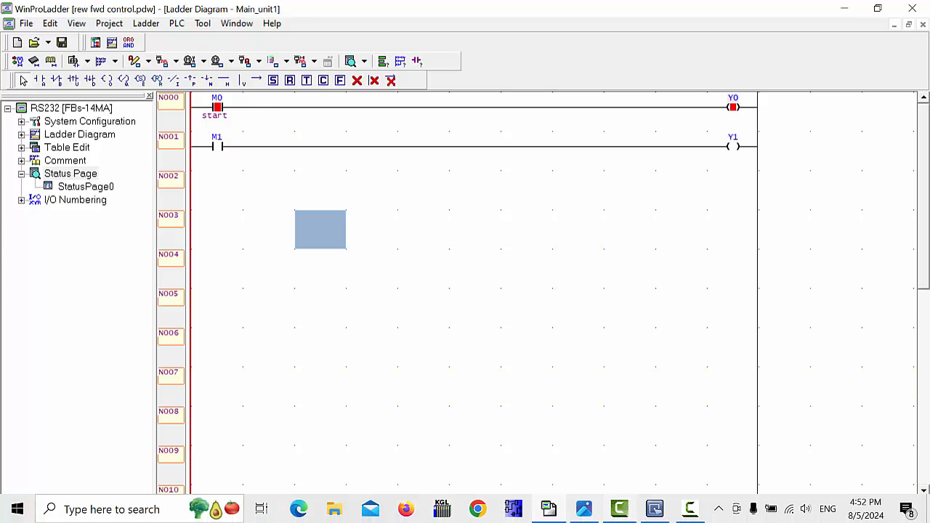
# - Place set-bit button SB_0 on address M0 near WINDOW_010's top-left
pyautogui.click(653, 508)
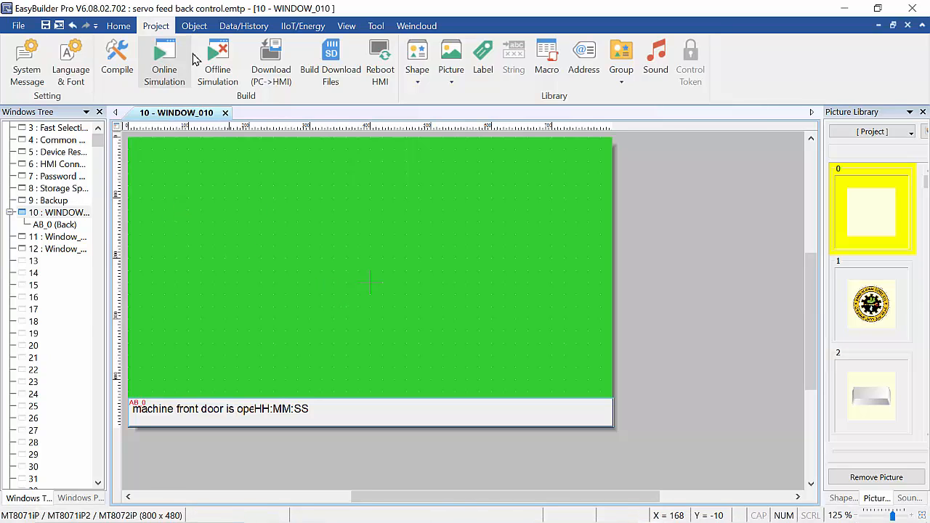
pyautogui.click(194, 28)
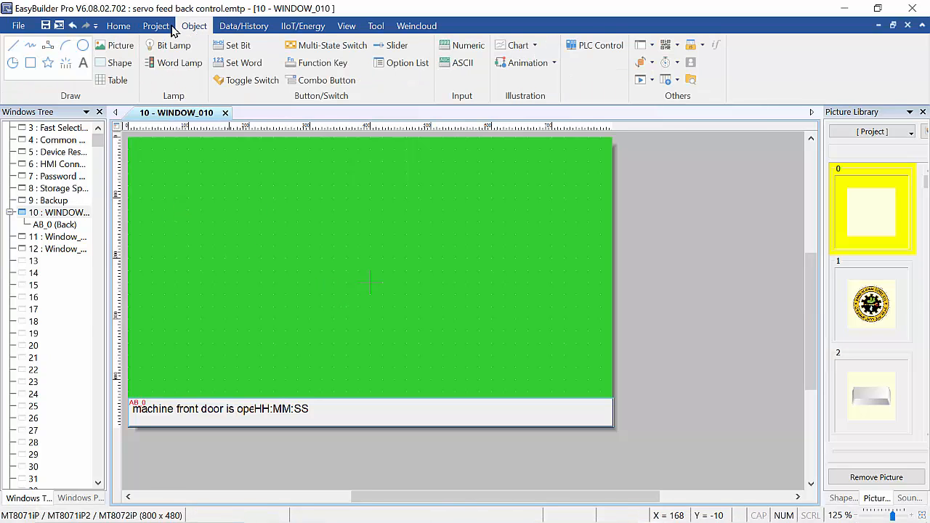
pyautogui.click(236, 46)
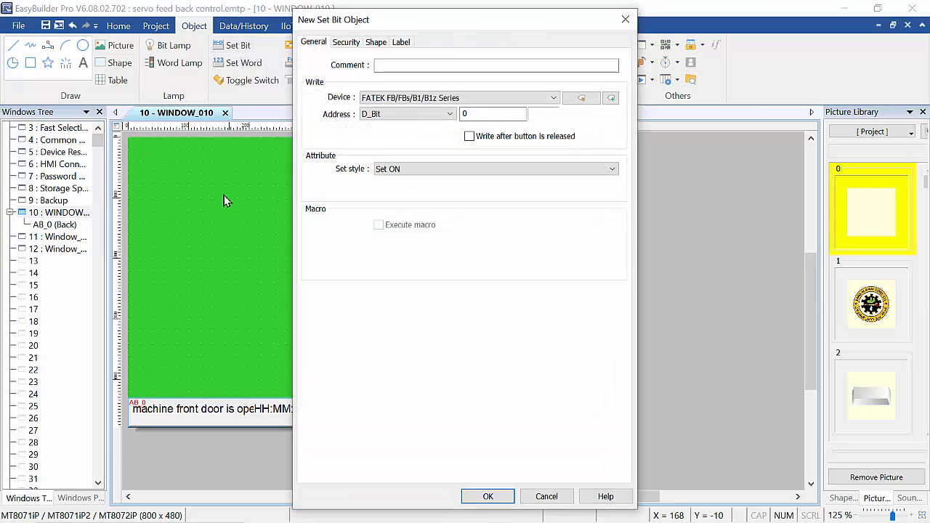
pyautogui.click(449, 114)
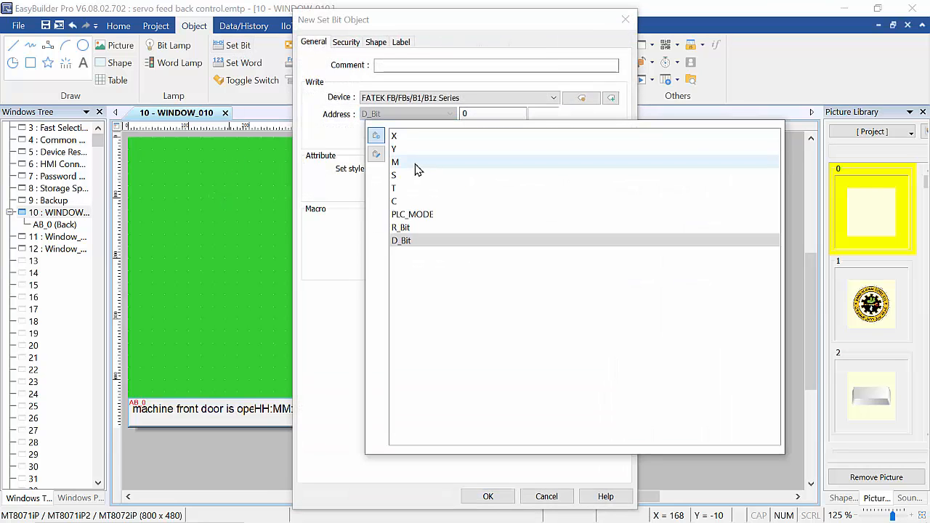
pyautogui.click(415, 163)
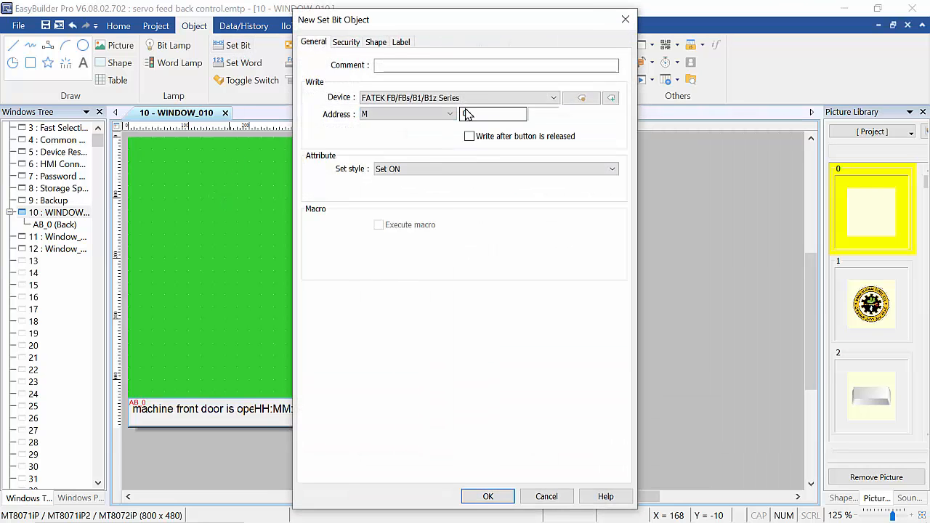
pyautogui.click(487, 497)
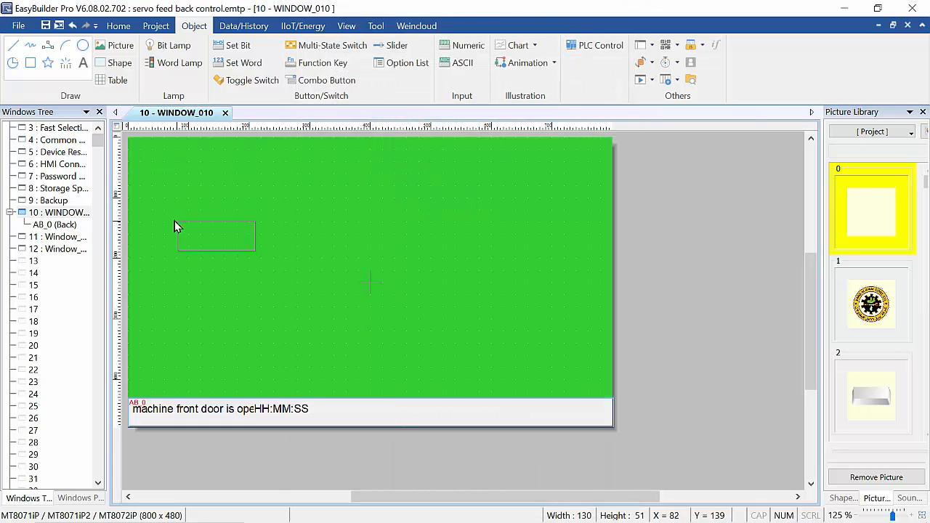
pyautogui.click(167, 201)
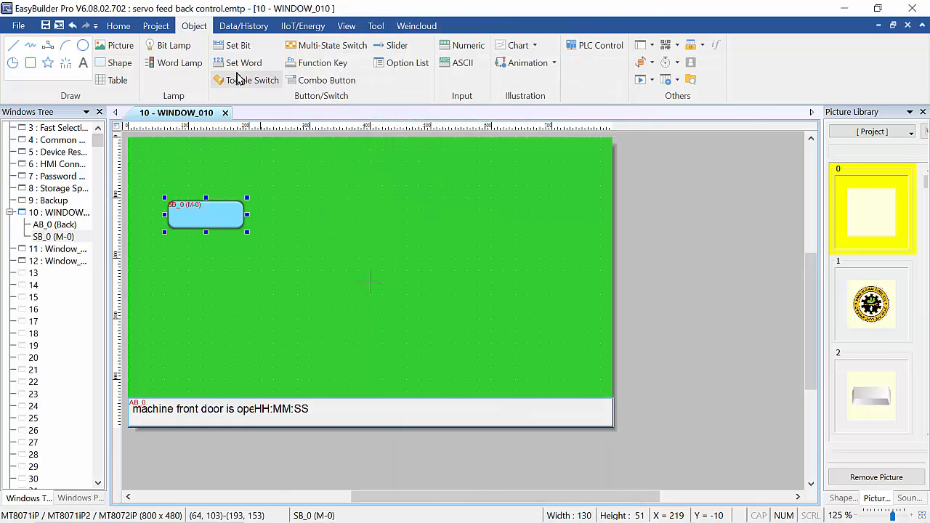
# - Place bit lamp BL_0 reading Y0 to the right of SB_0
pyautogui.click(174, 45)
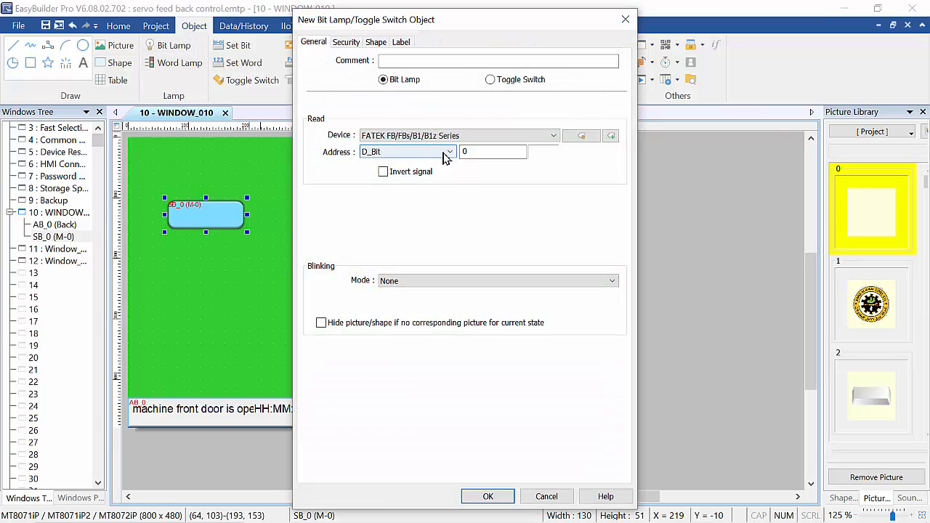
pyautogui.click(449, 152)
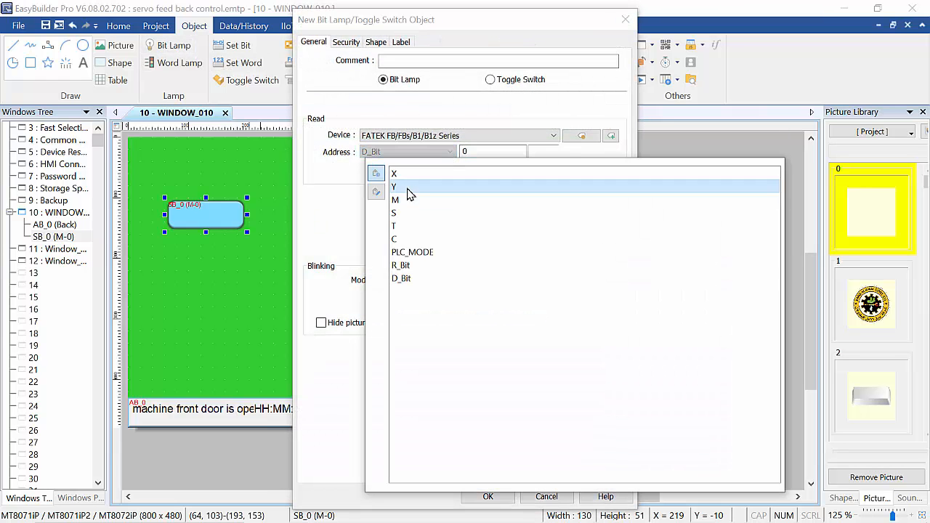
pyautogui.click(409, 188)
pyautogui.click(488, 496)
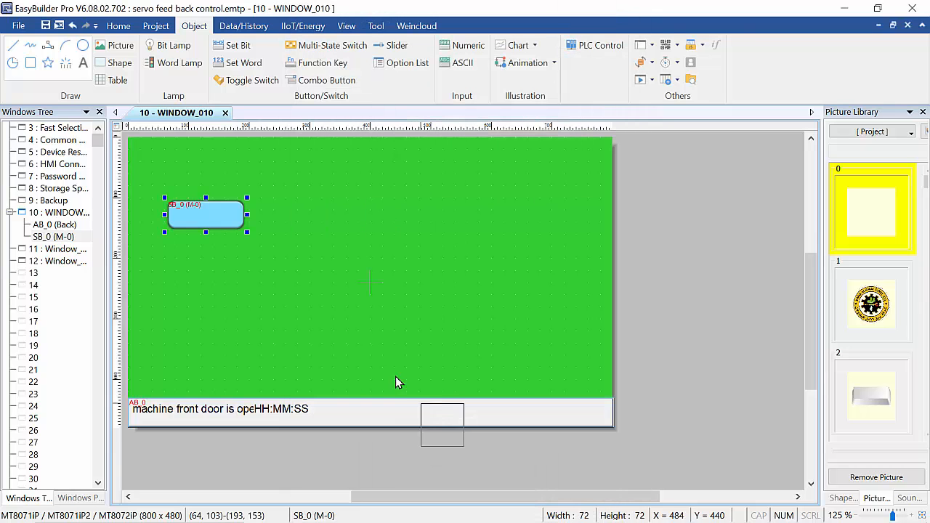
pyautogui.click(332, 203)
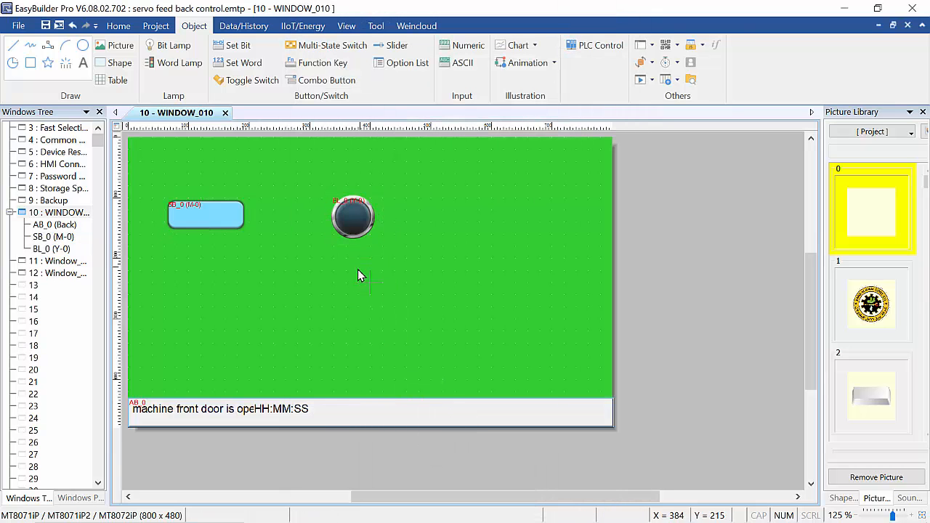
pyautogui.click(208, 219)
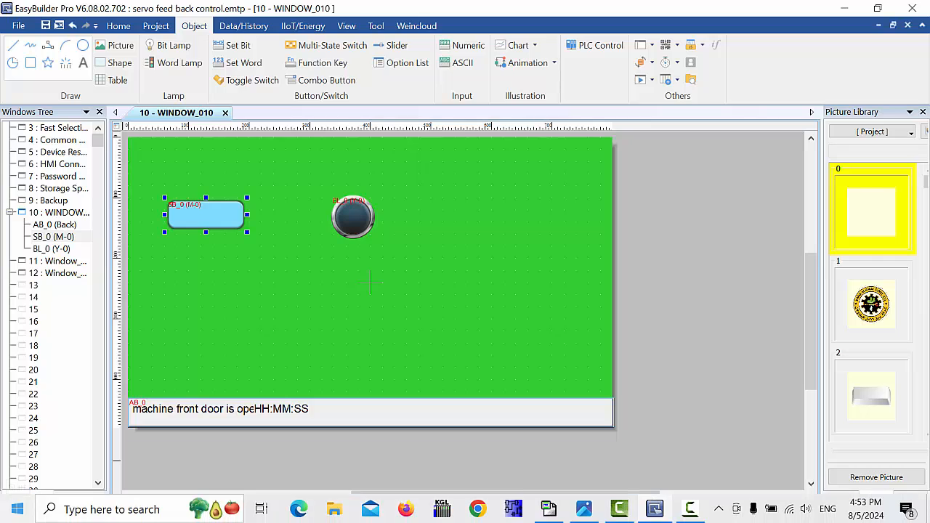
pyautogui.click(200, 305)
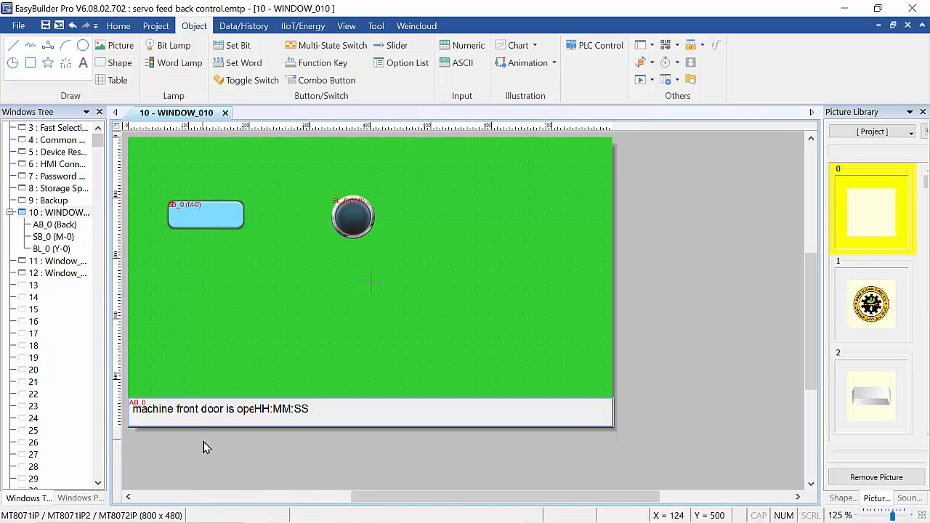
# - Paste copies of SB_0 and BL_0 below the originals and change BL_1's address to Y1
pyautogui.hotkey('ctrl', 'v')
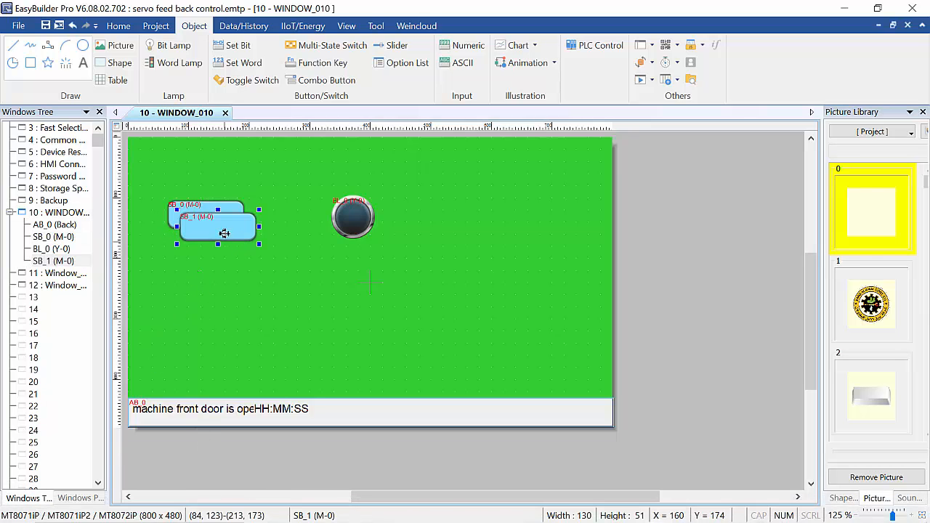
pyautogui.moveTo(234, 236); pyautogui.dragTo(213, 267)
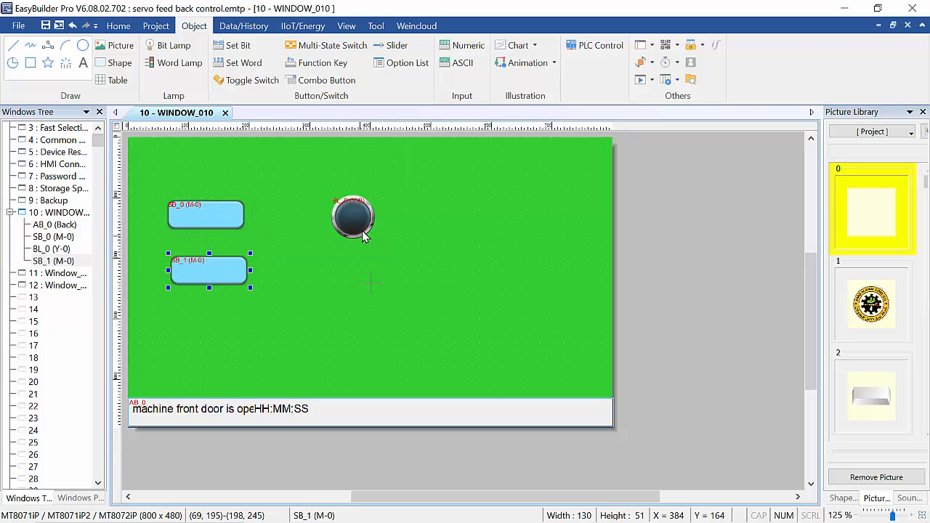
pyautogui.click(362, 231)
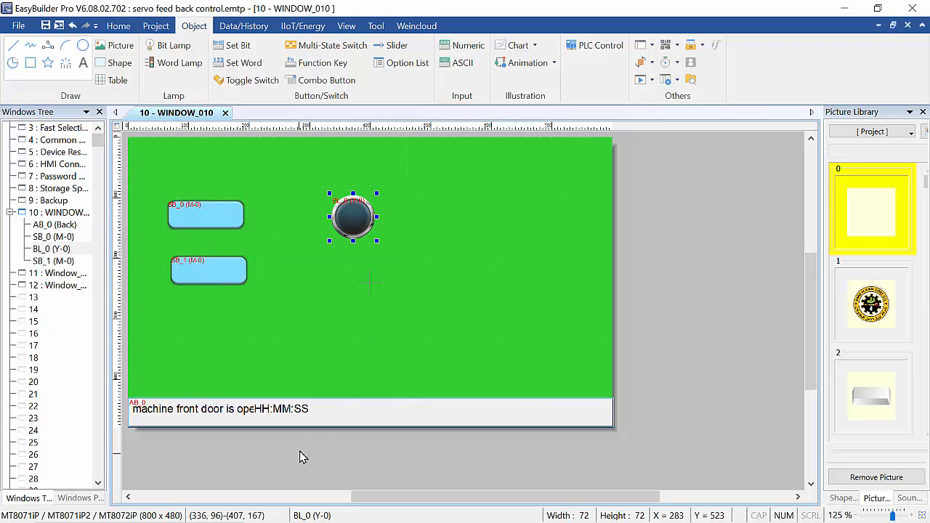
pyautogui.click(359, 261)
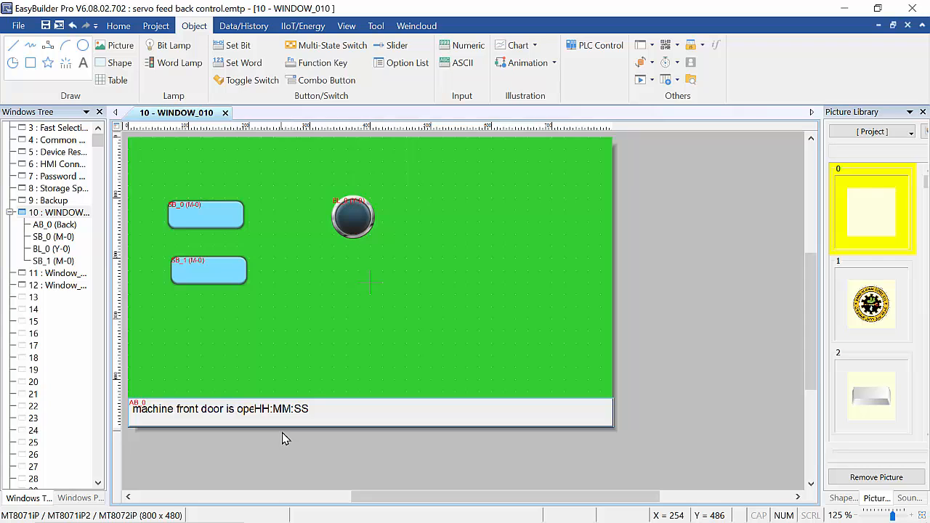
pyautogui.hotkey('ctrl', 'v')
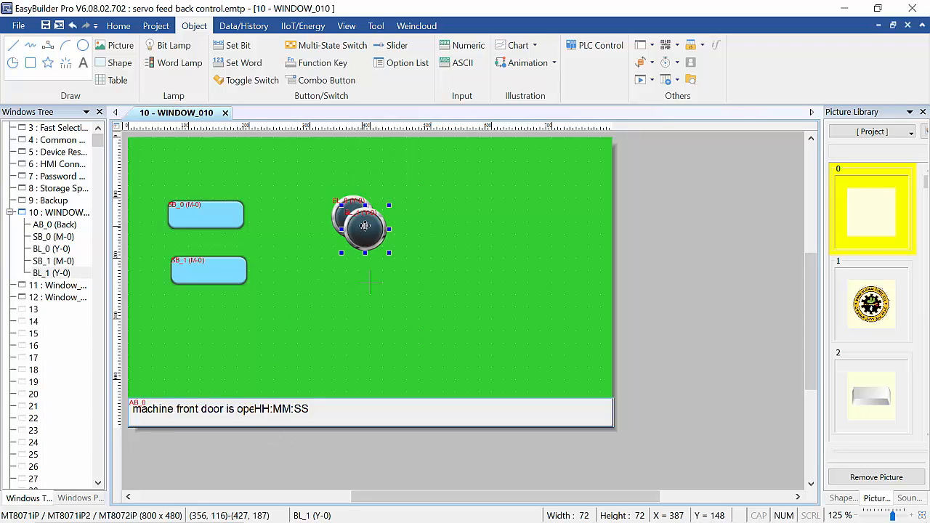
pyautogui.moveTo(346, 271); pyautogui.dragTo(359, 273)
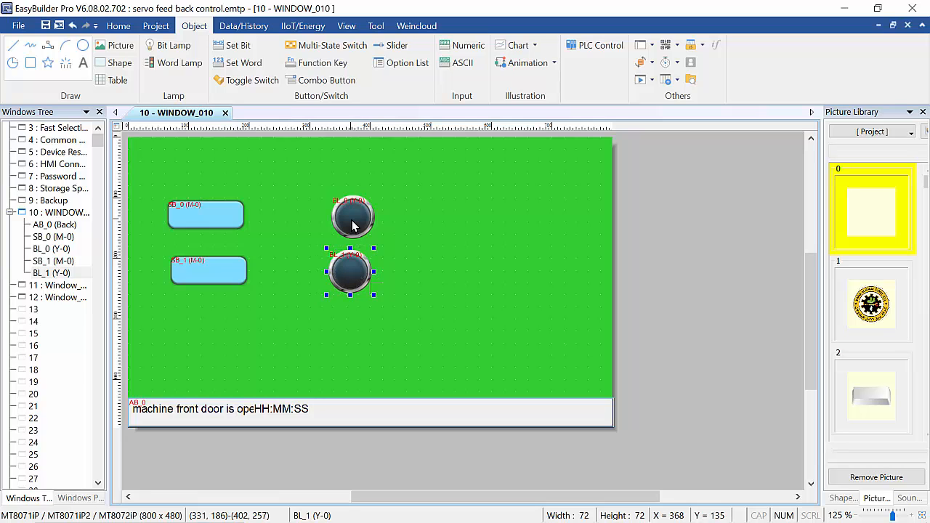
pyautogui.doubleClick(356, 279)
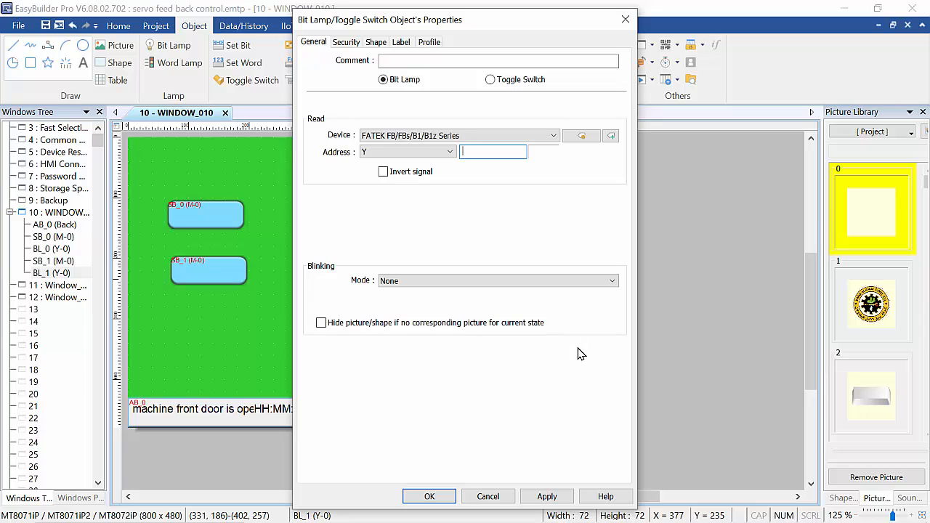
pyautogui.click(446, 500)
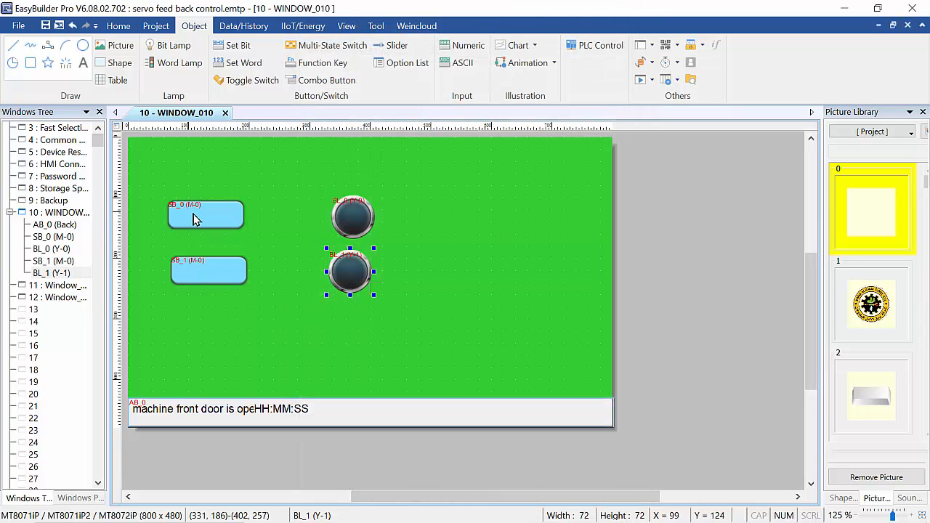
# - Set SB_0's set style to Momentary
pyautogui.doubleClick(204, 210)
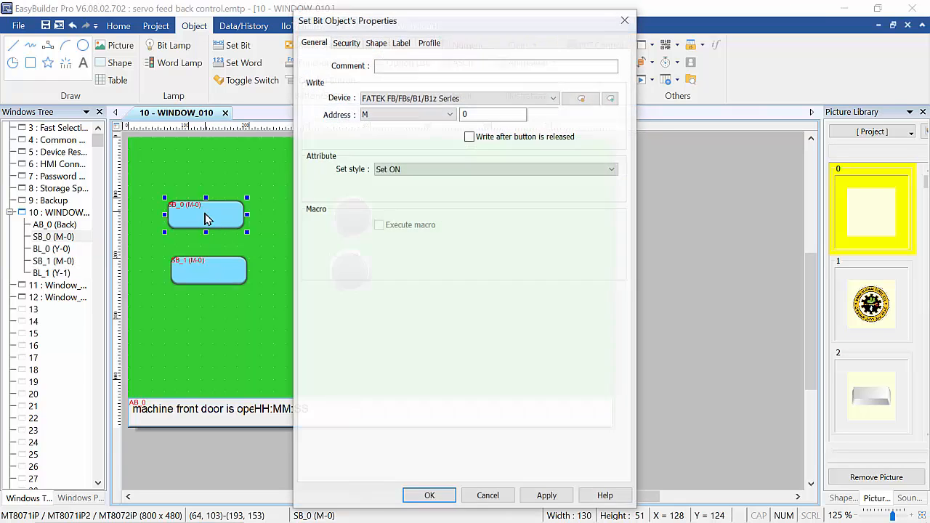
pyautogui.click(417, 171)
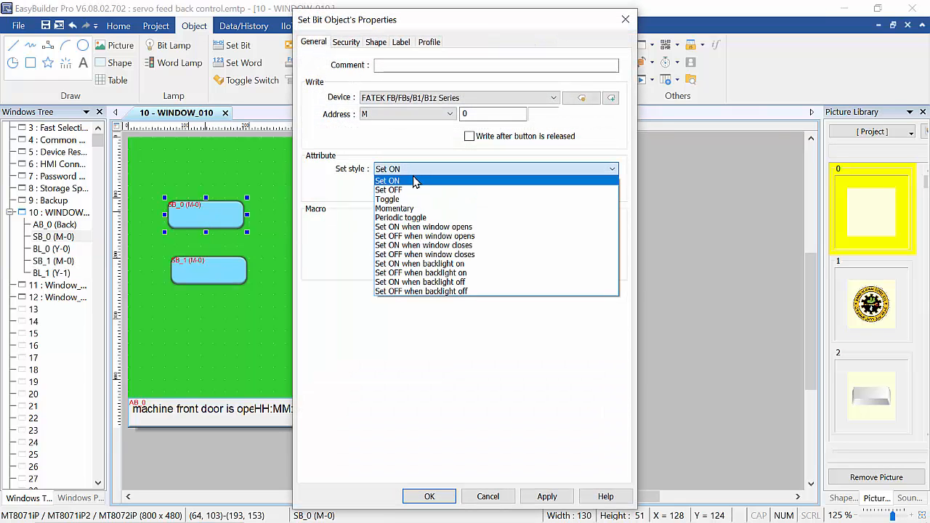
pyautogui.click(400, 209)
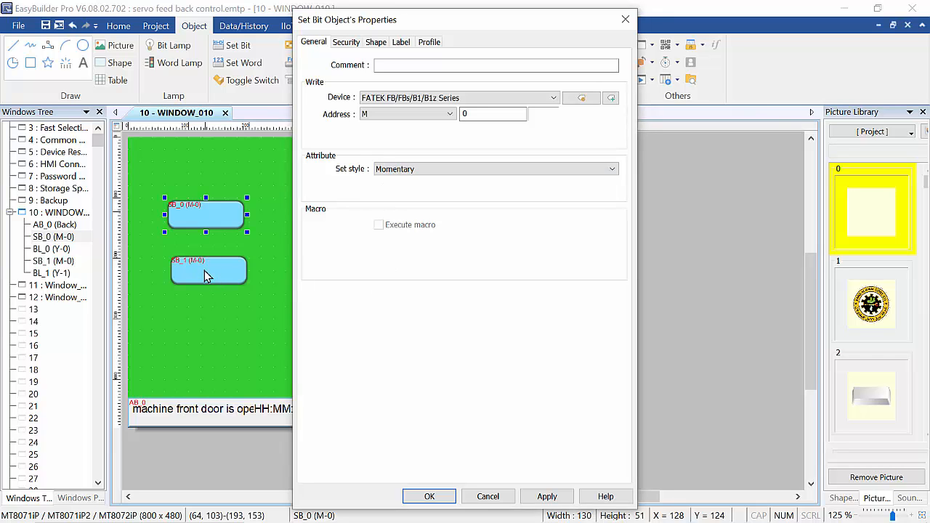
pyautogui.click(439, 496)
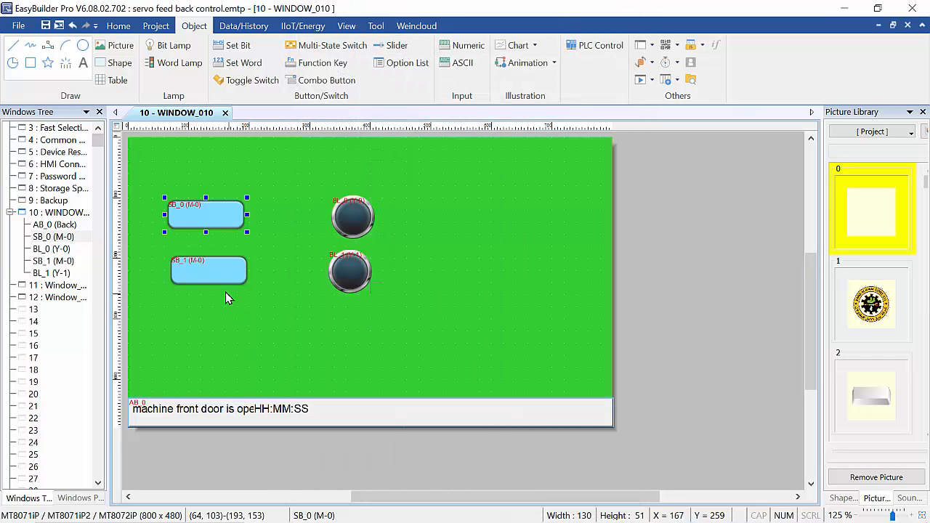
# - Make SB_1 Momentary and change its address to M1
pyautogui.doubleClick(198, 268)
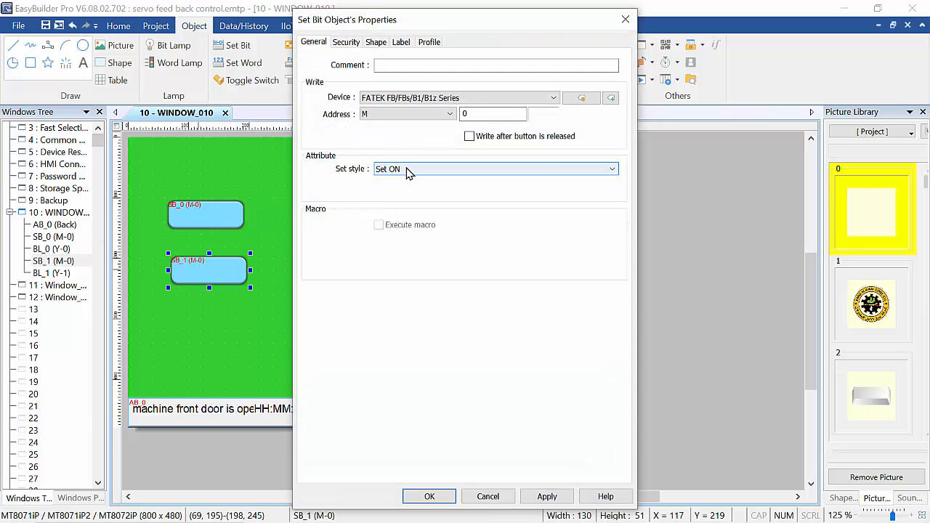
pyautogui.click(411, 170)
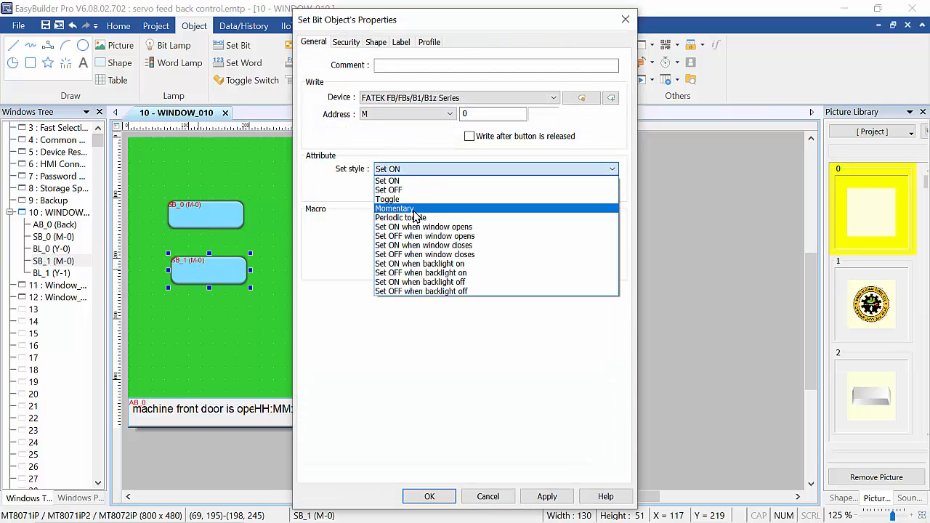
pyautogui.click(415, 209)
pyautogui.click(479, 114)
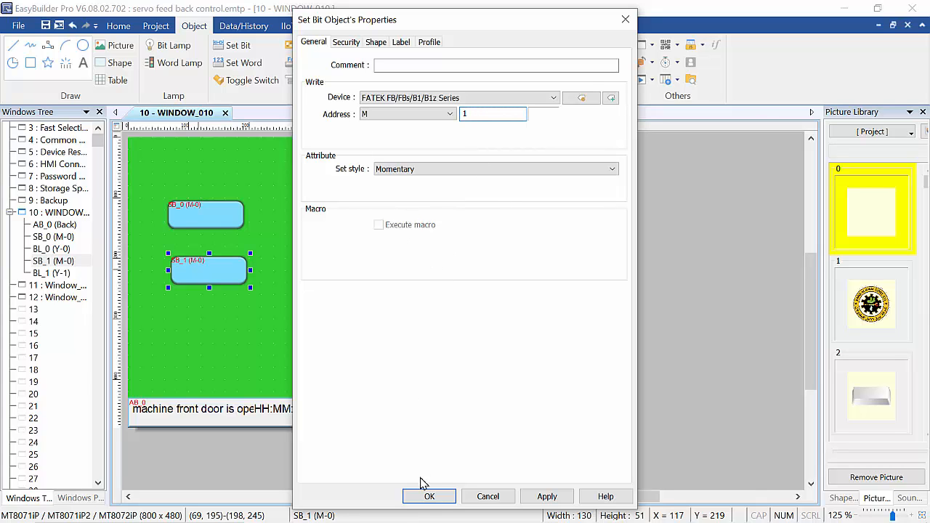
pyautogui.click(429, 496)
# - Nudge SB_0, SB_1 and BL_1 slightly right into alignment
pyautogui.click(267, 286)
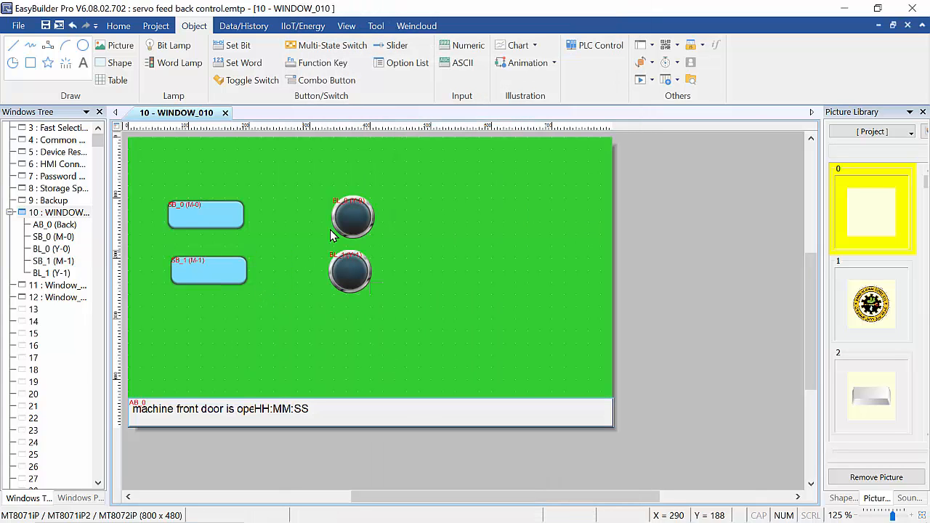
pyautogui.click(188, 222)
pyautogui.moveTo(196, 218); pyautogui.dragTo(203, 218)
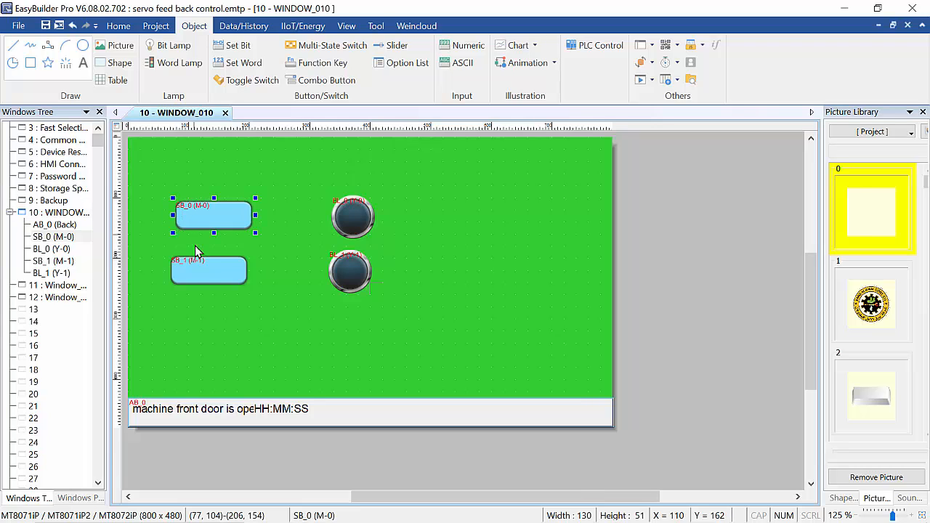
pyautogui.click(201, 270)
pyautogui.moveTo(200, 269); pyautogui.dragTo(204, 267)
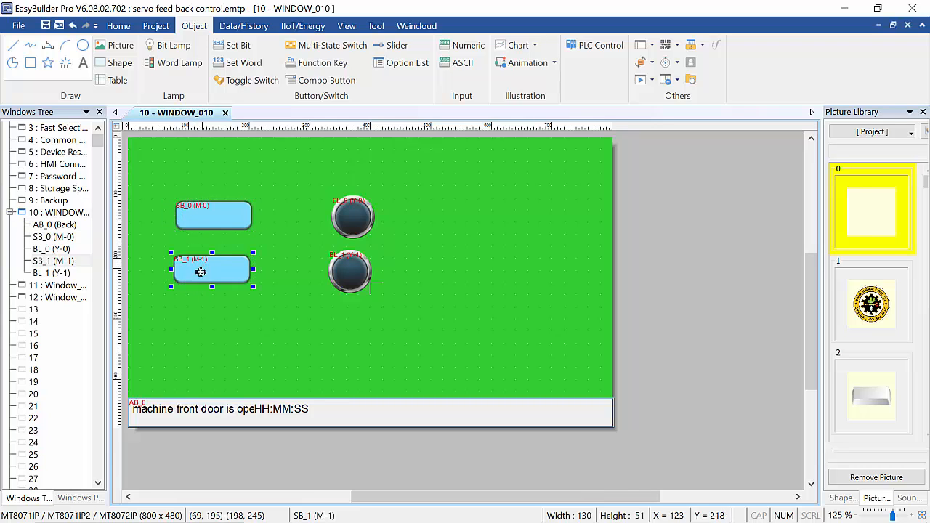
pyautogui.click(263, 311)
pyautogui.click(357, 281)
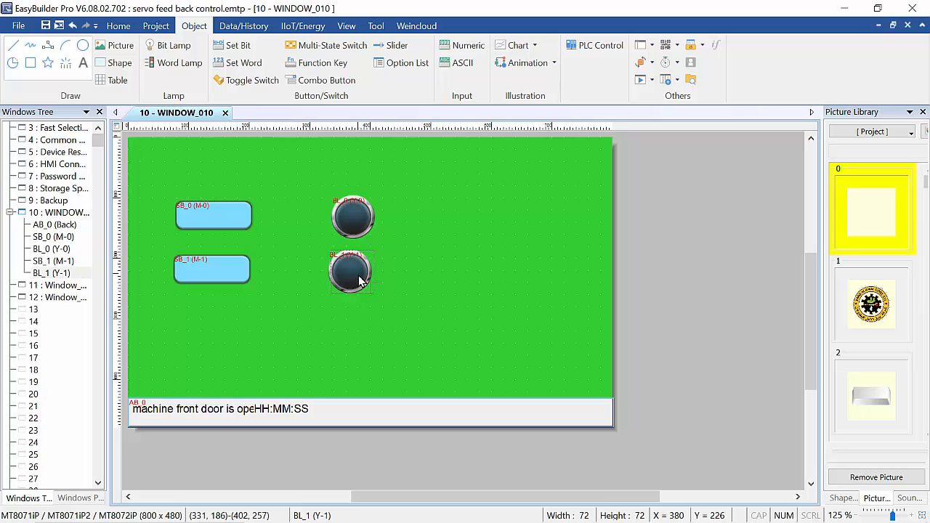
pyautogui.moveTo(357, 281); pyautogui.dragTo(360, 281)
pyautogui.click(704, 245)
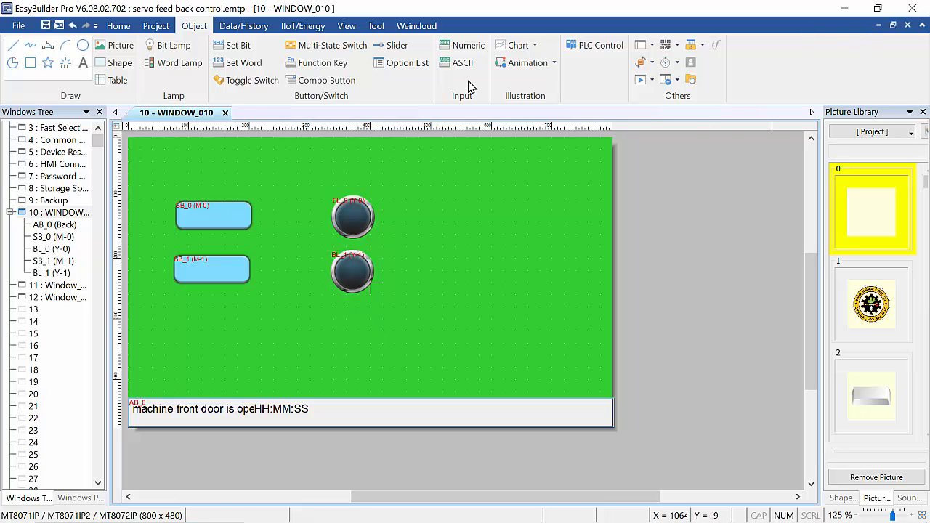
# - Start the HMI online simulation and minimise EasyBuilder Pro
pyautogui.click(157, 27)
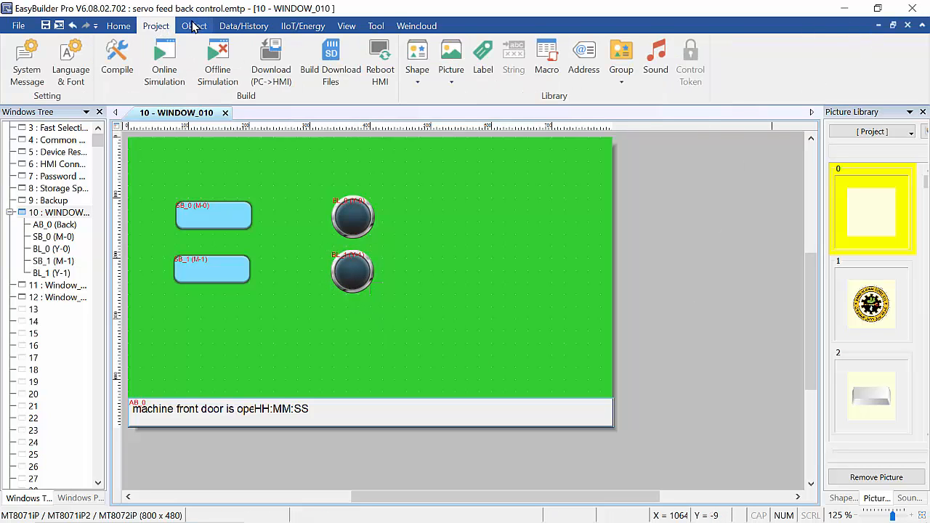
pyautogui.click(164, 66)
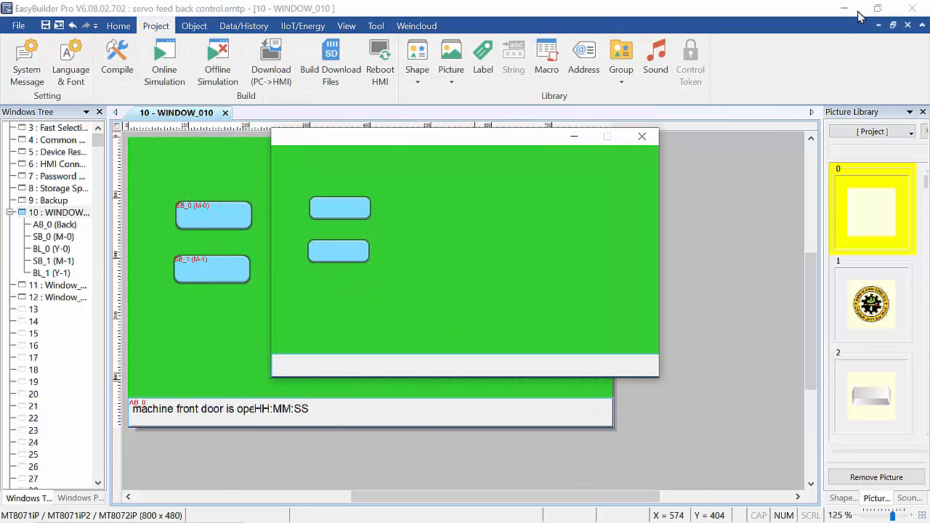
pyautogui.click(843, 9)
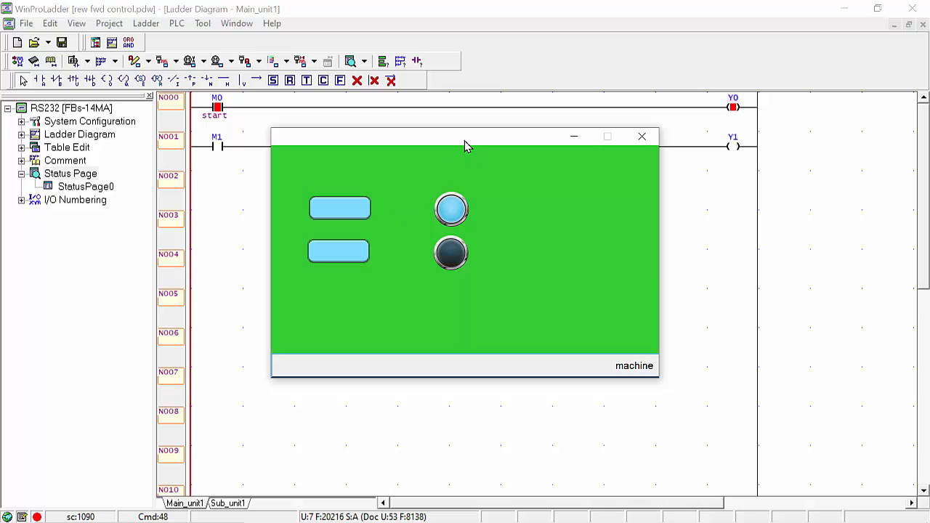
# - Hold the top M0 button in the simulation, check Y0 and the front-door alarm, then release it
pyautogui.moveTo(464, 141); pyautogui.dragTo(477, 210)
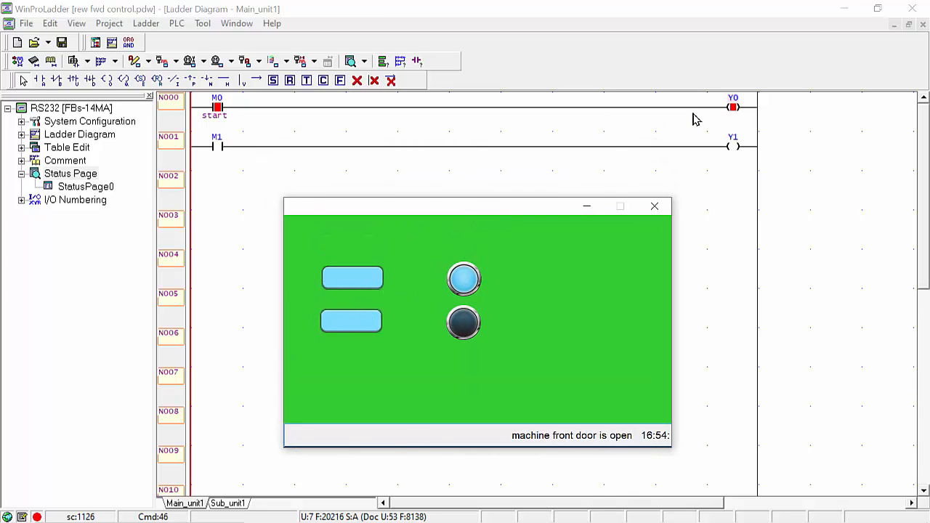
pyautogui.click(339, 284)
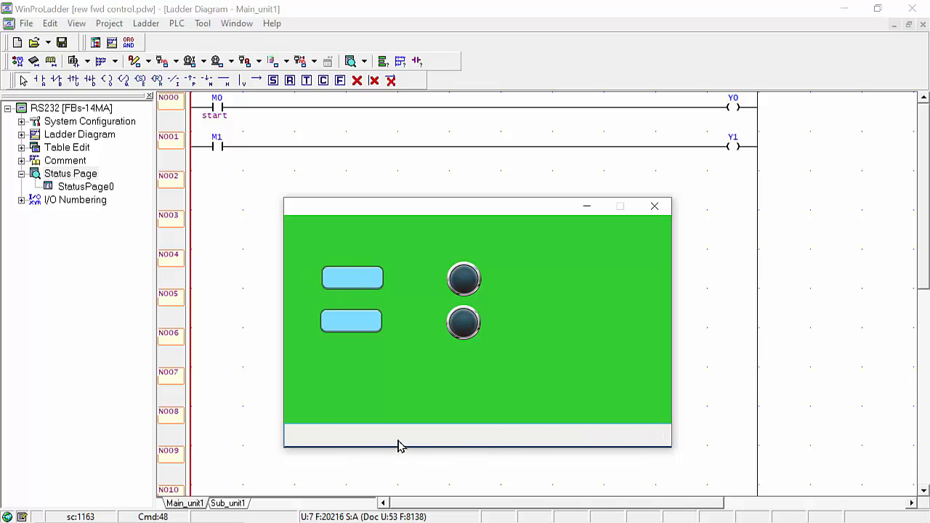
pyautogui.click(348, 283)
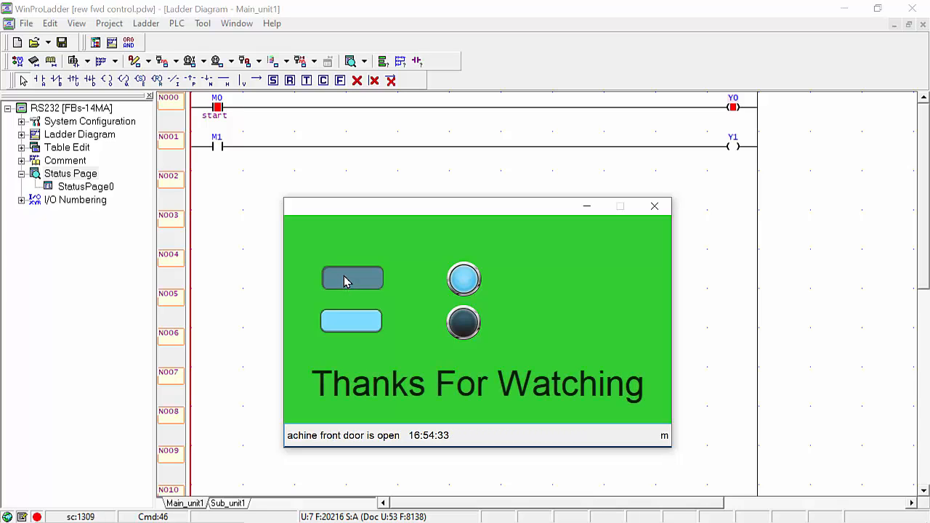
pyautogui.click(346, 282)
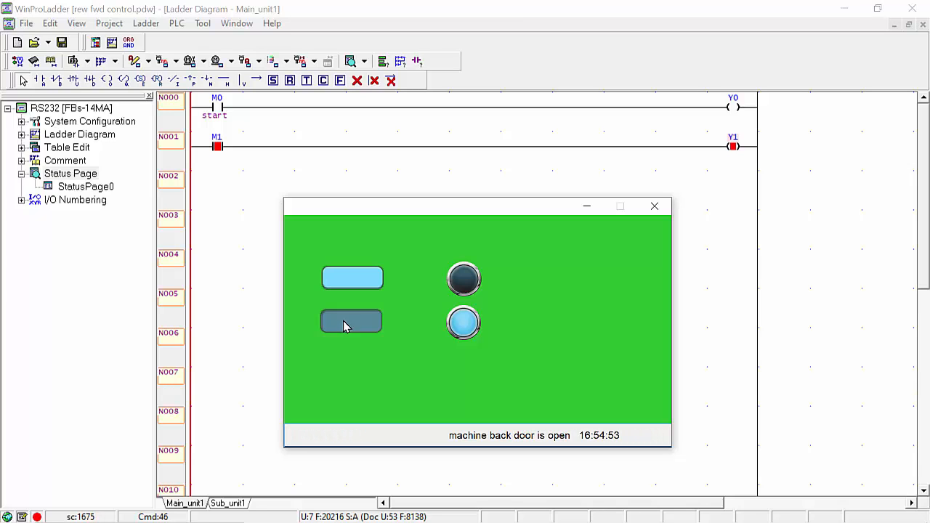
# - Release the lower M1 button and close the HMI simulation window
pyautogui.moveTo(345, 326); pyautogui.dragTo(345, 326)
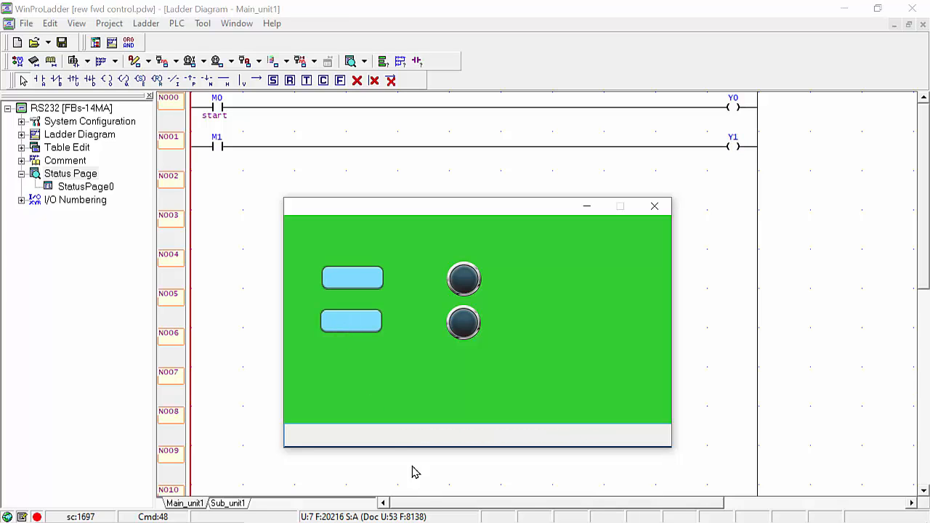
pyautogui.click(654, 207)
# - Back in EasyBuilder Pro, review the defined event alarm messages in the Event Log
pyautogui.click(656, 509)
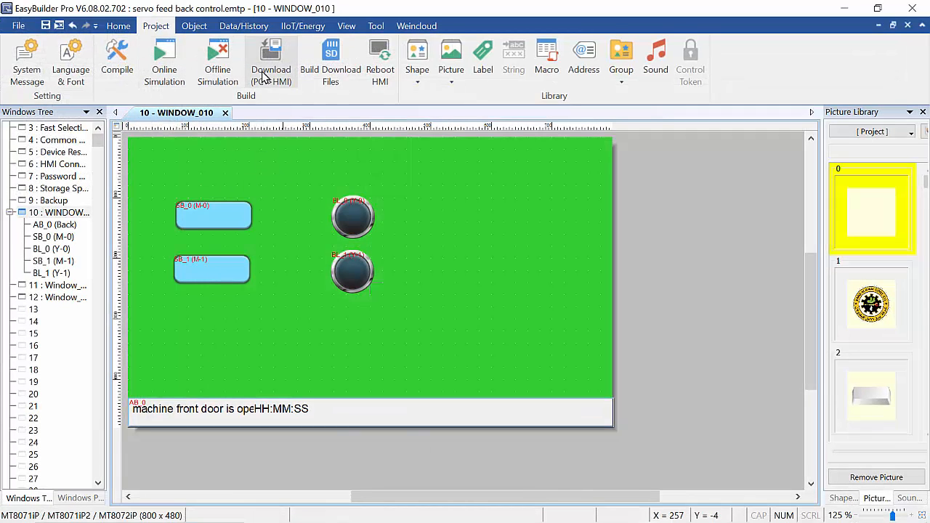
pyautogui.click(246, 27)
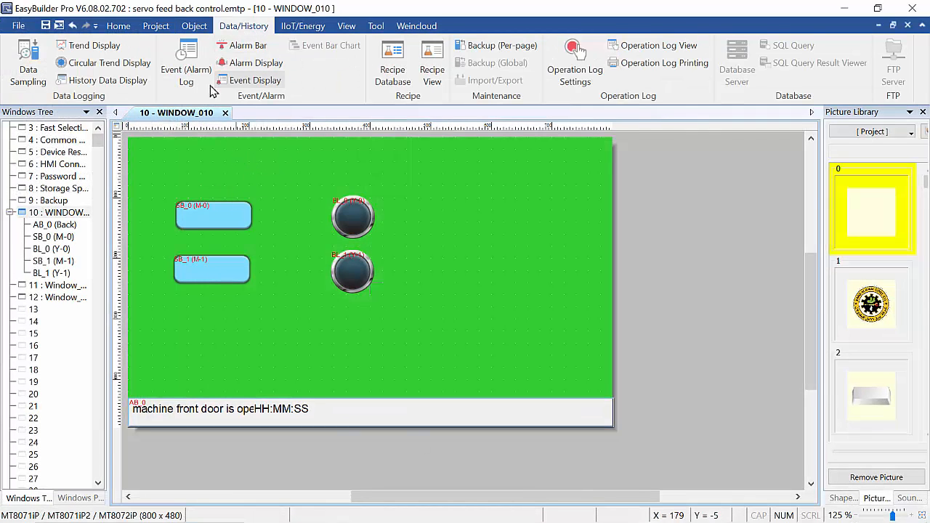
pyautogui.click(185, 78)
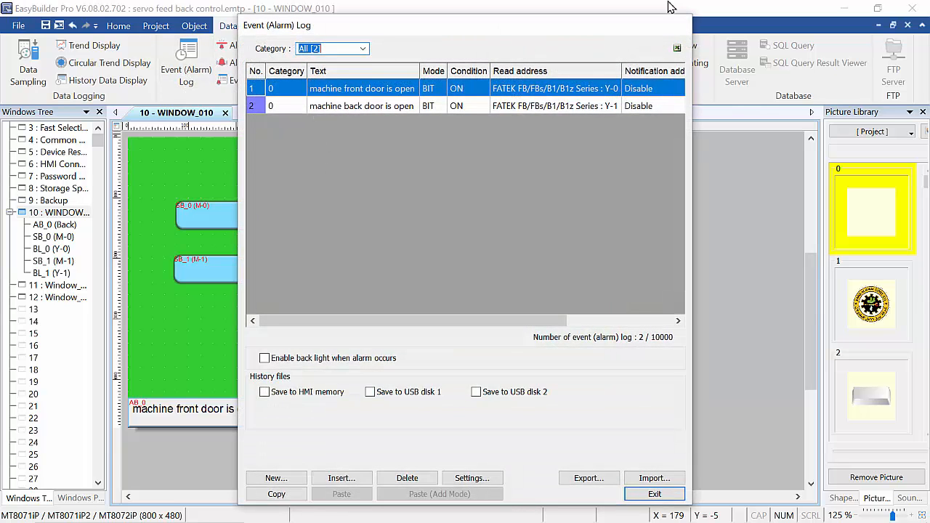
pyautogui.click(654, 494)
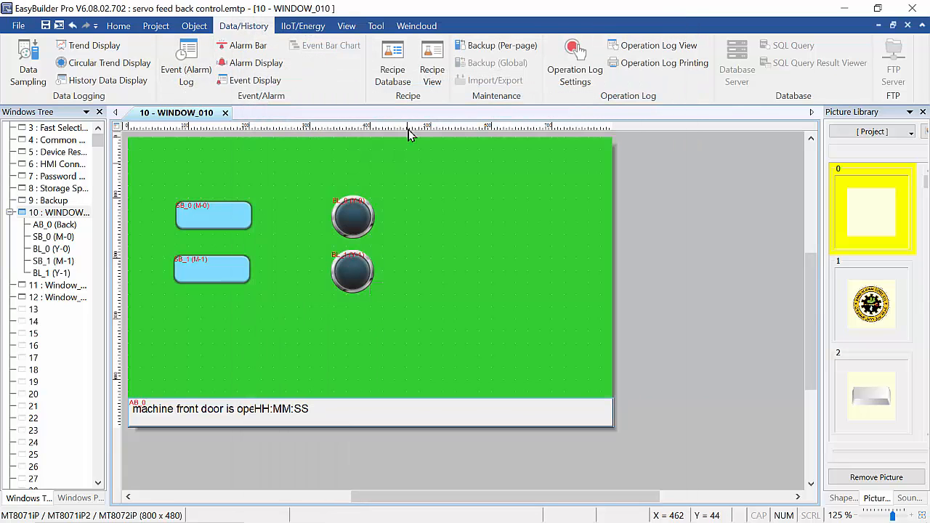
# - Create a new alarm bar with Trigger date enabled on its Sort tab
pyautogui.click(246, 49)
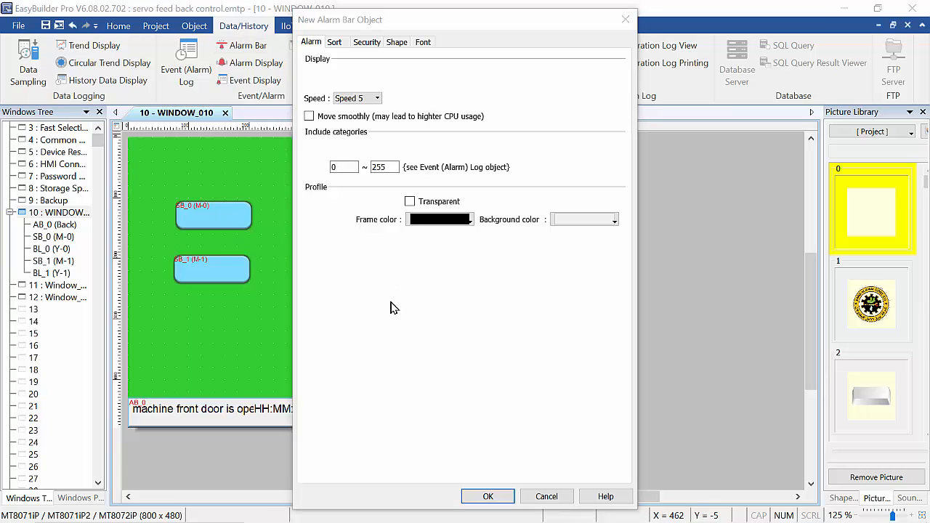
pyautogui.click(334, 43)
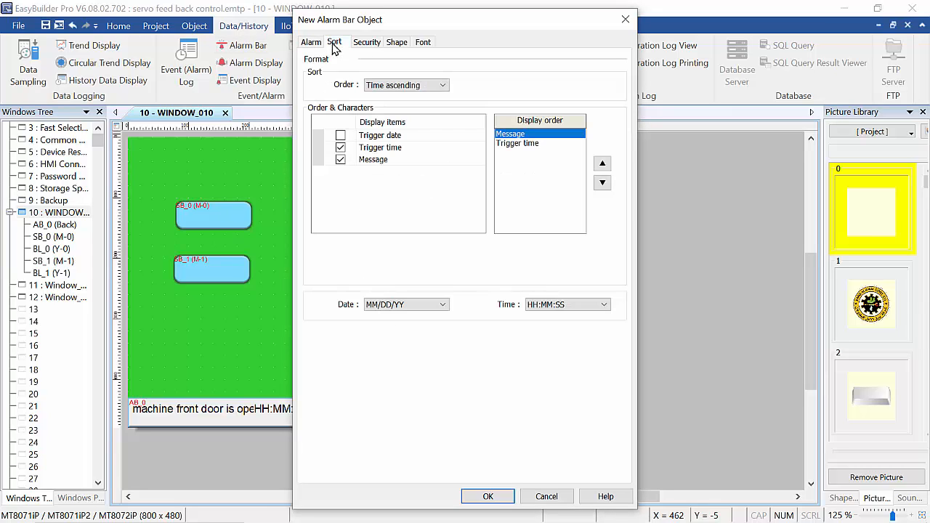
pyautogui.click(340, 136)
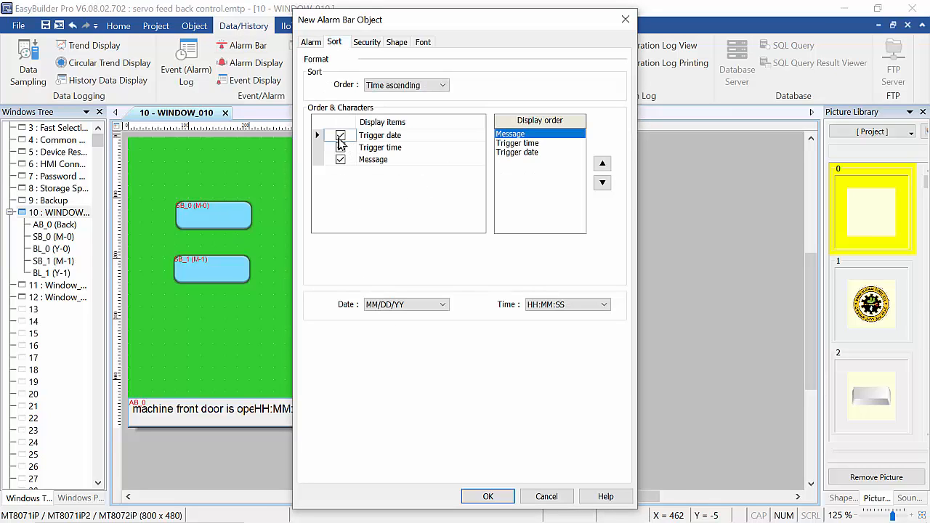
pyautogui.click(498, 497)
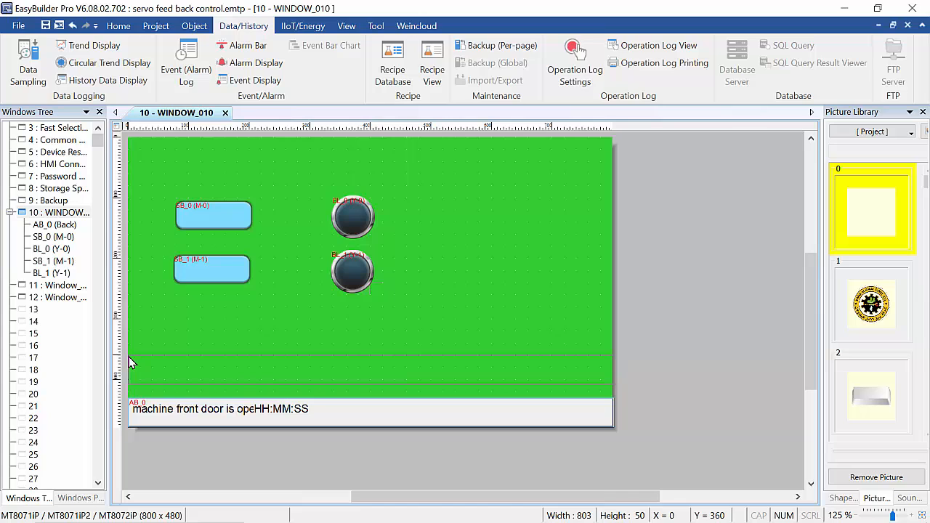
# - Place the new alarm bar on WINDOW_010 and delete the old AB_0 bar
pyautogui.click(129, 358)
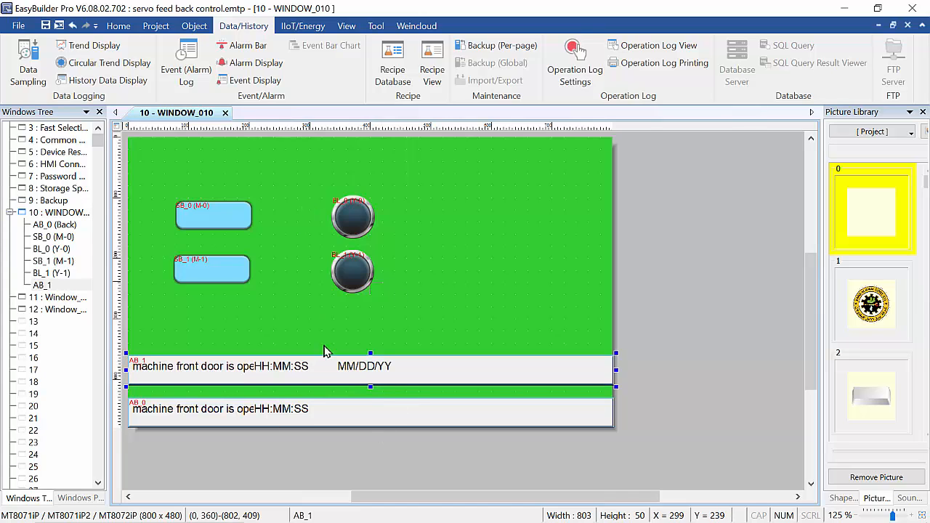
pyautogui.click(310, 410)
pyautogui.press('Delete')
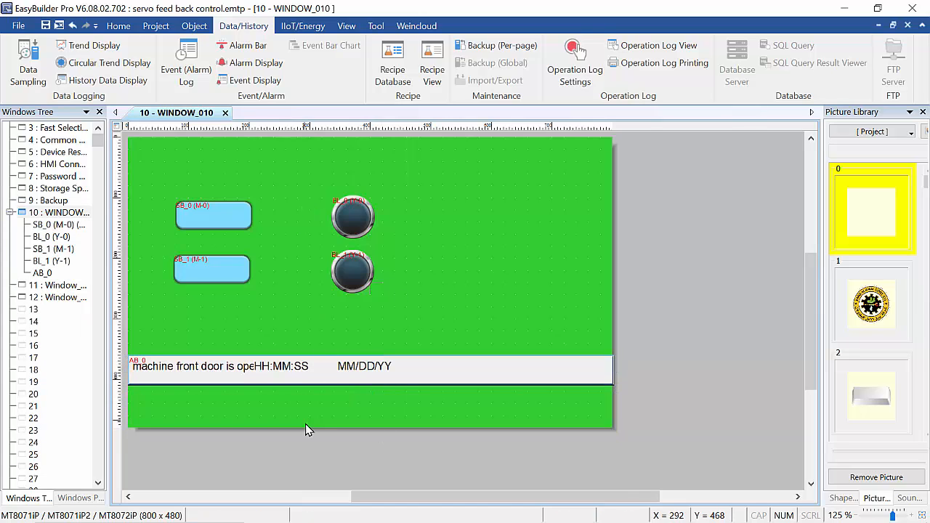
# - Move the new alarm bar onto the window's bottom edge and start Online Simulation
pyautogui.click(340, 374)
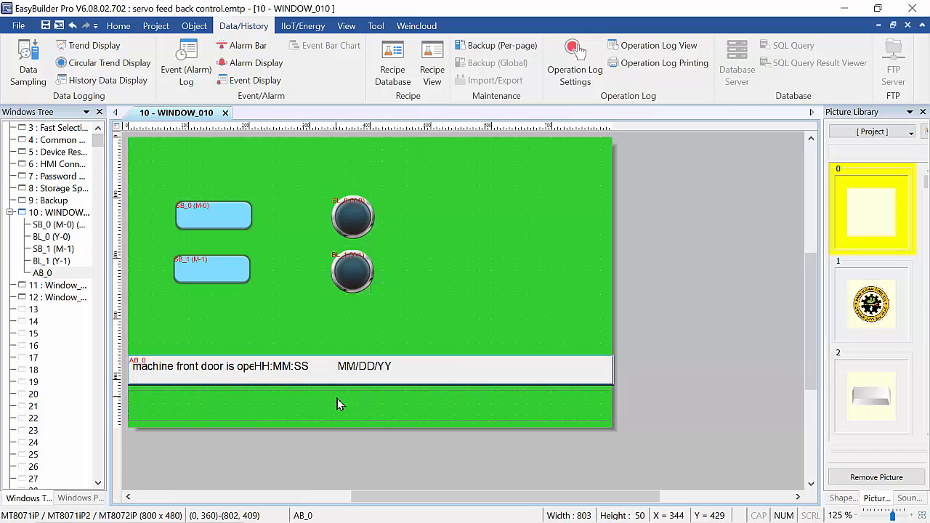
pyautogui.moveTo(337, 406); pyautogui.dragTo(340, 406)
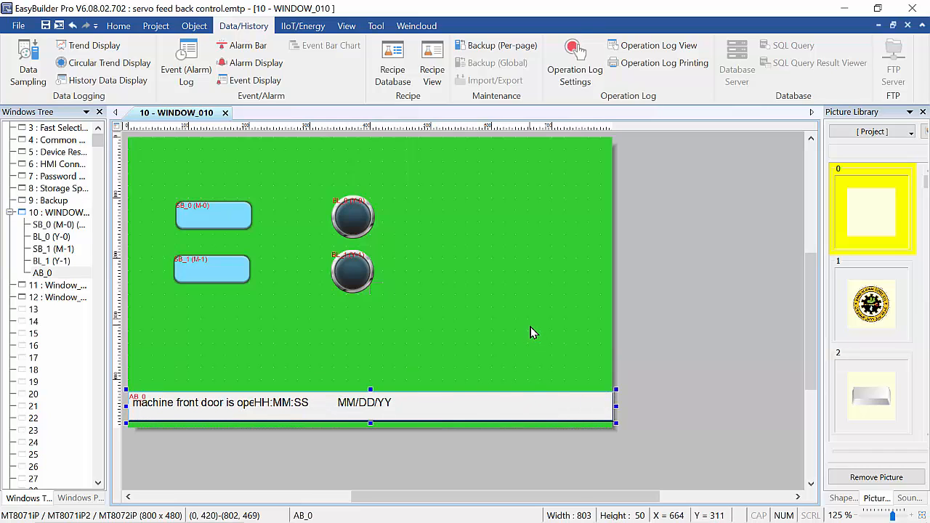
pyautogui.press('Down')
pyautogui.press('Down')
pyautogui.press('Down')
pyautogui.press('Down')
pyautogui.press('Down')
pyautogui.press('Down')
pyautogui.press('Down')
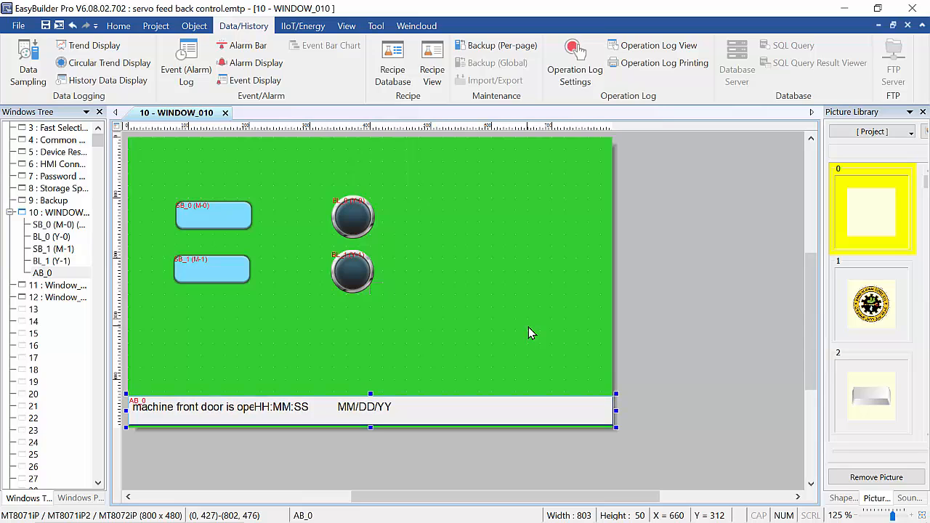
pyautogui.press('Down')
pyautogui.press('Down')
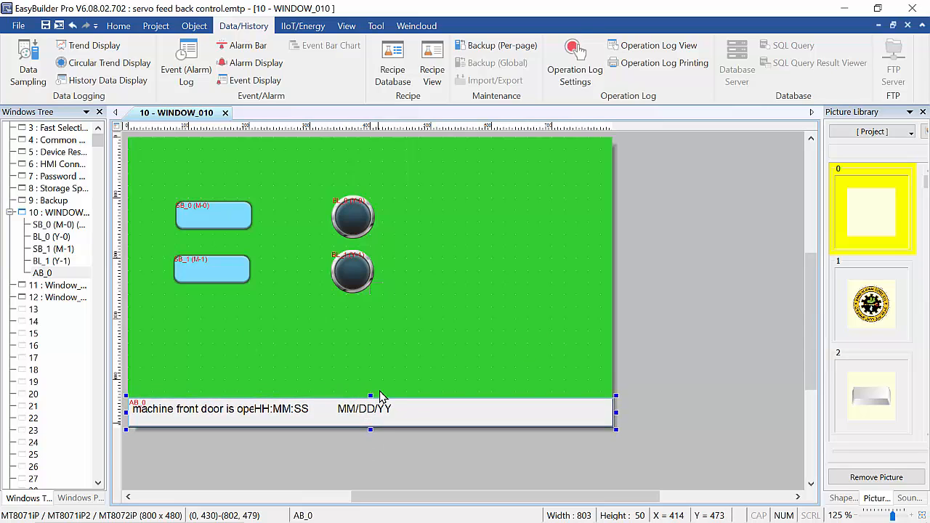
pyautogui.click(161, 27)
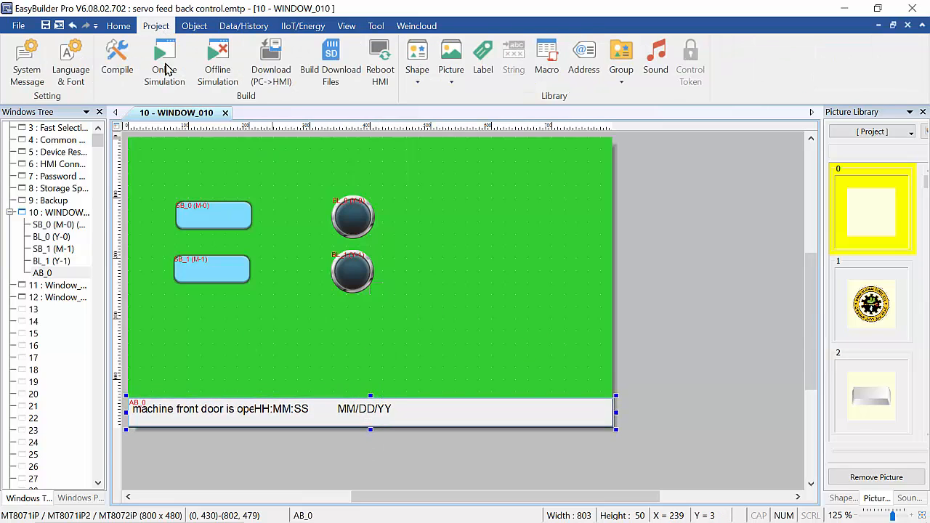
pyautogui.click(170, 82)
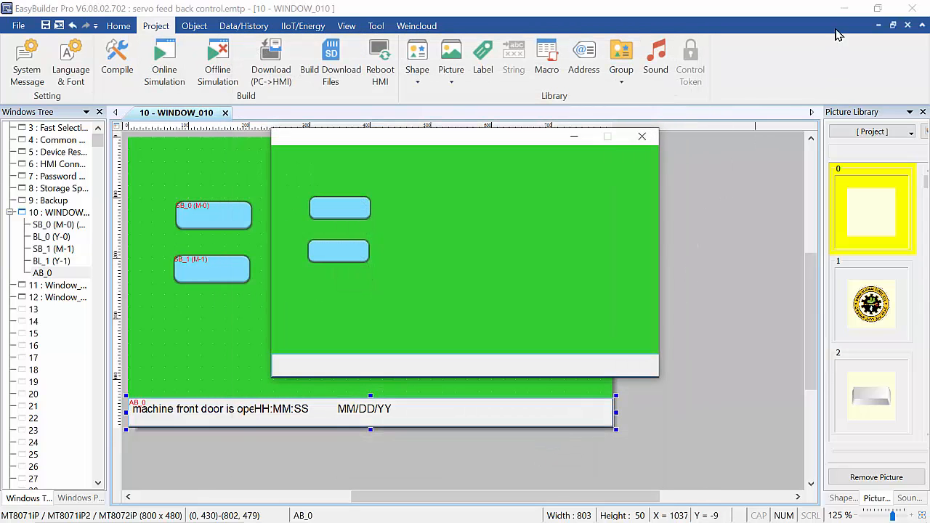
# - Test the top M0 and lower M1 buttons against WinProLadder, checking each alarm shows time and date
pyautogui.click(844, 8)
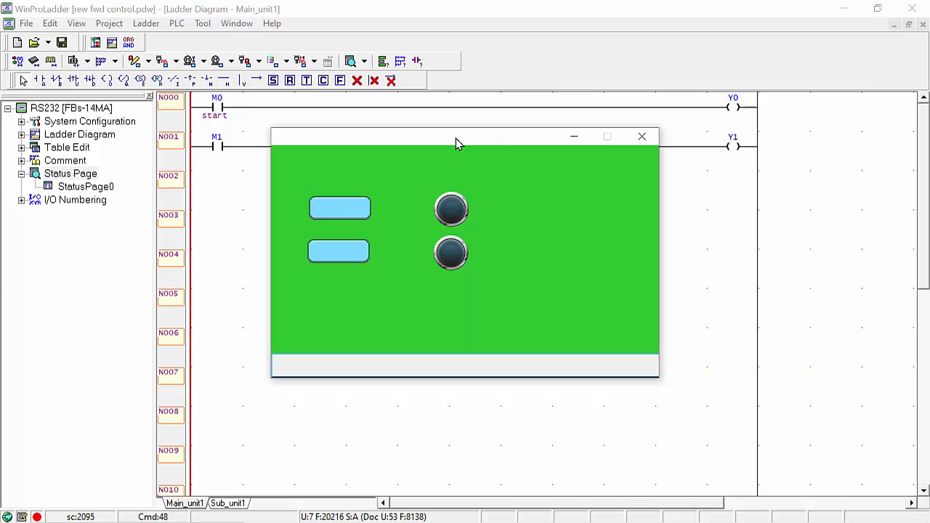
pyautogui.moveTo(455, 142); pyautogui.dragTo(466, 221)
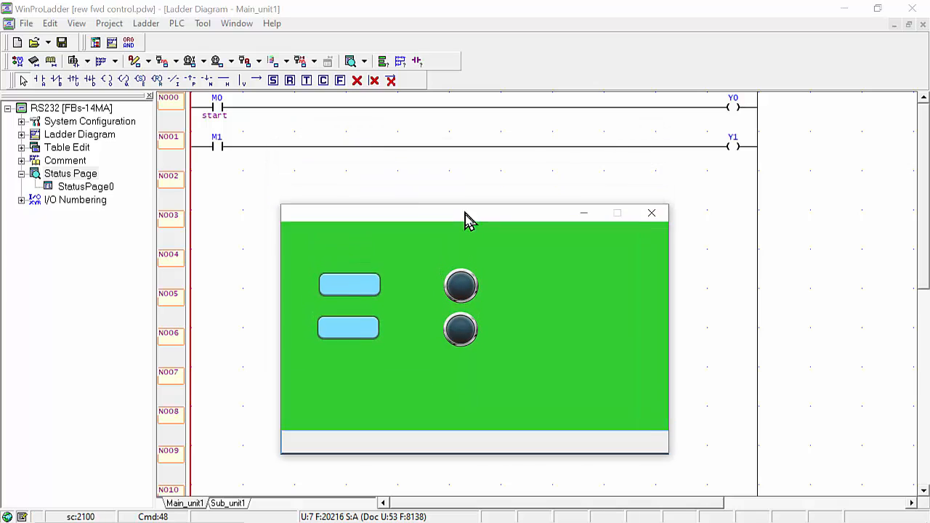
pyautogui.click(347, 294)
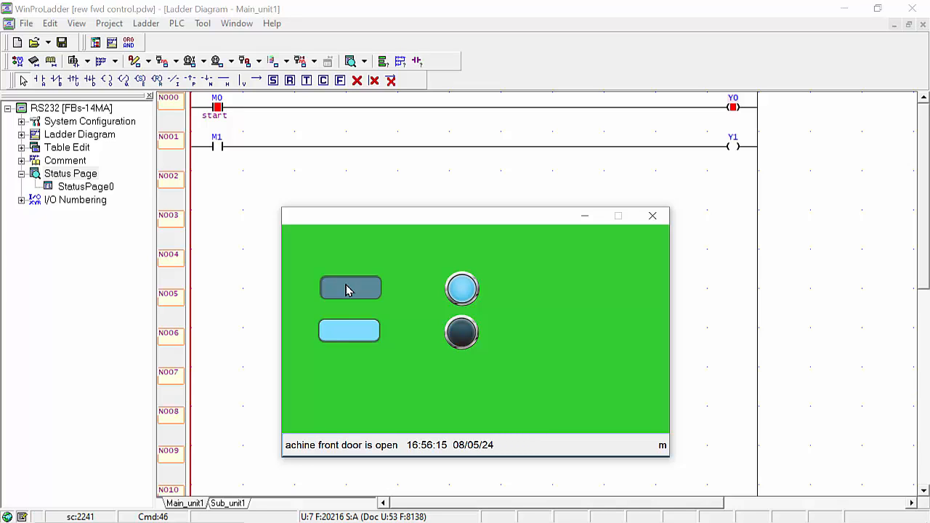
pyautogui.click(347, 332)
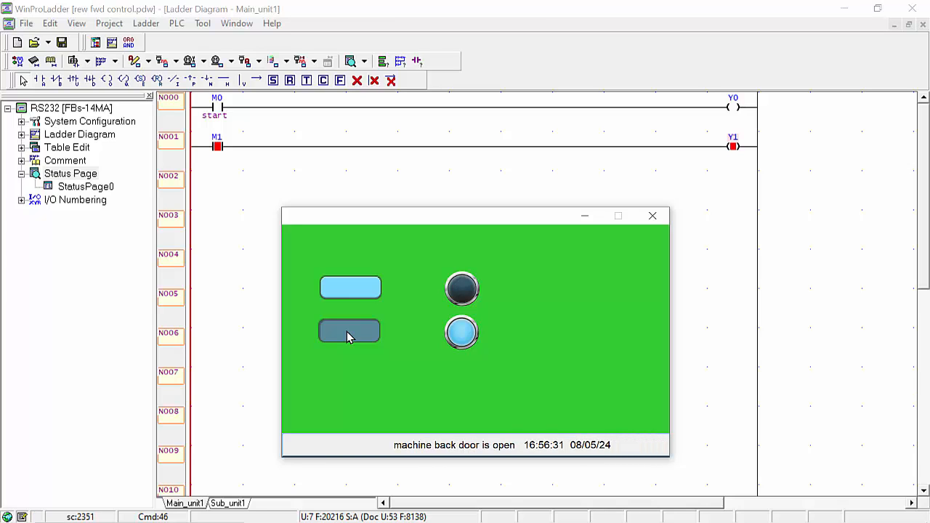
pyautogui.click(347, 331)
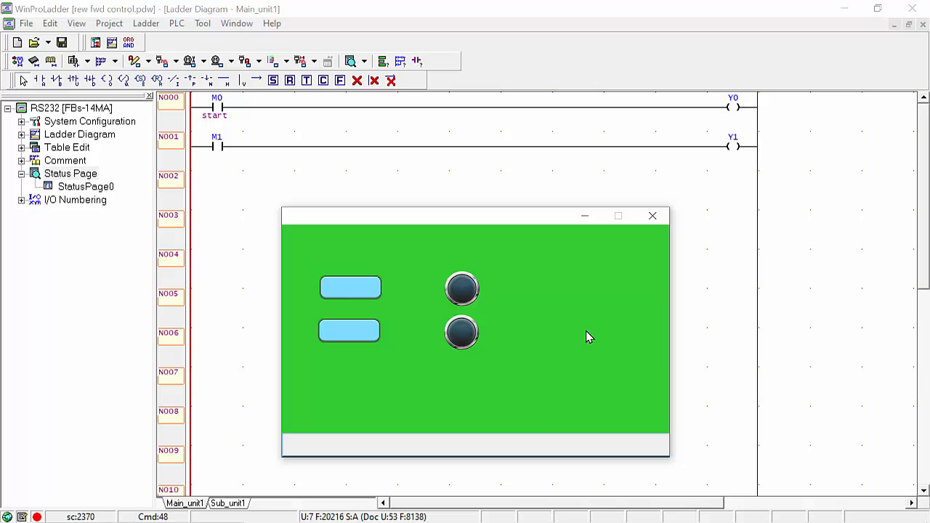